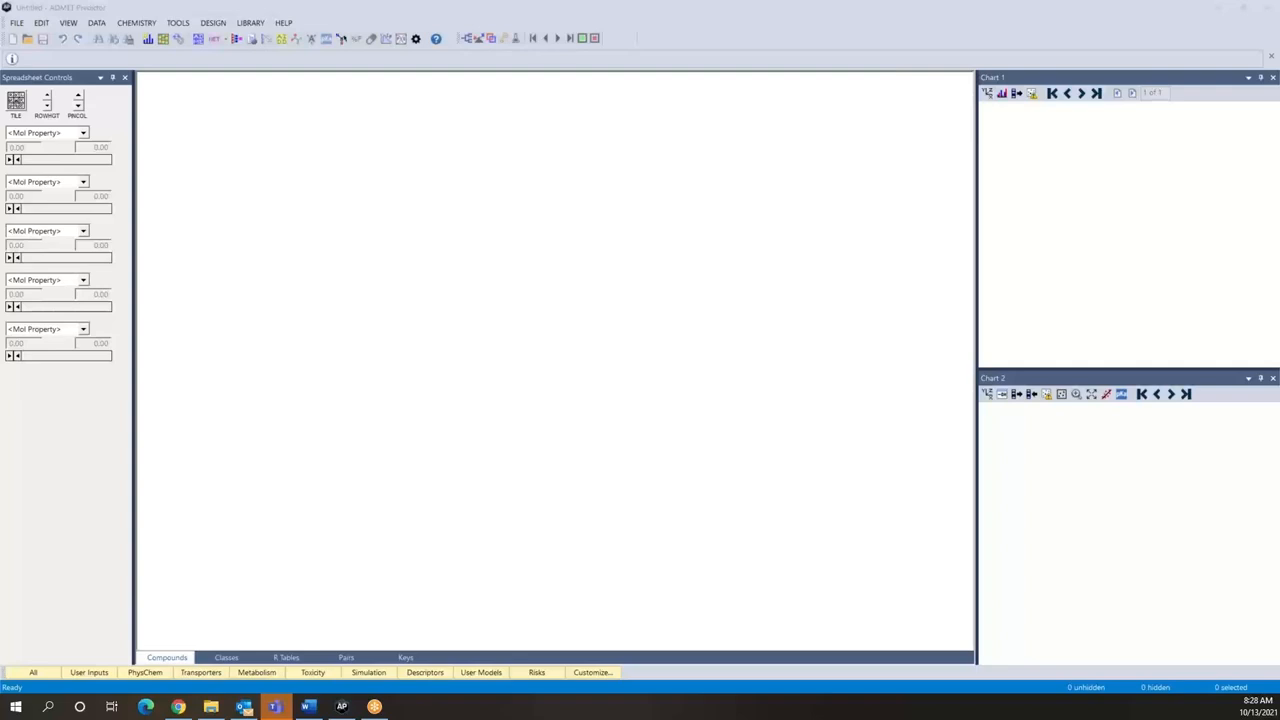
Step: Open the structure file Enamine_Discovery_2000.sdf, using the first line as compound identifier and loading all compound attributes
click(18, 24)
click(36, 48)
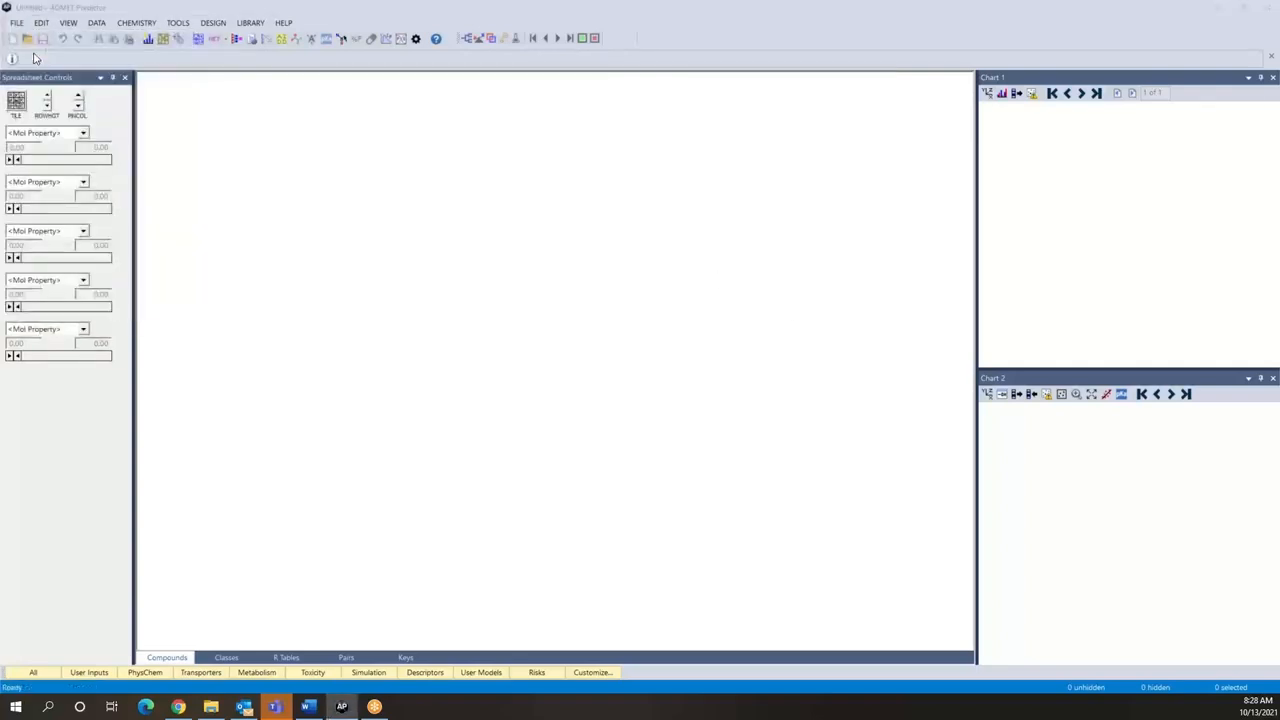
click(540, 265)
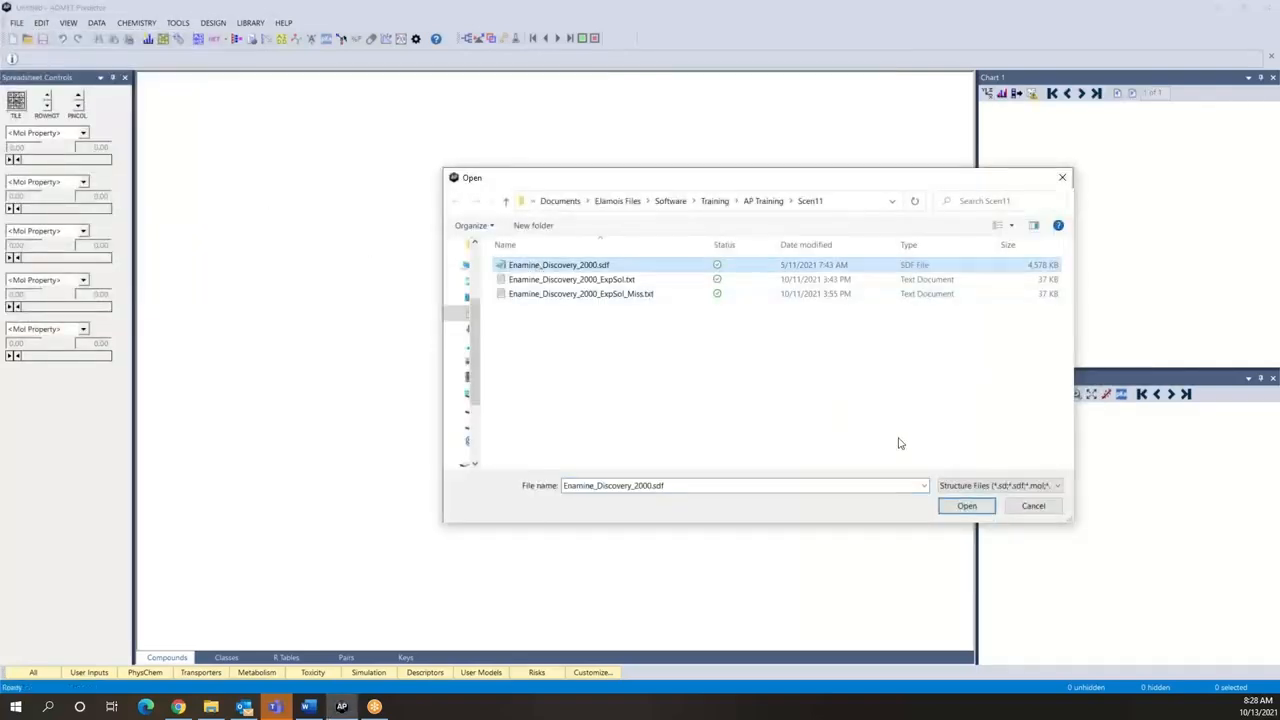
click(966, 506)
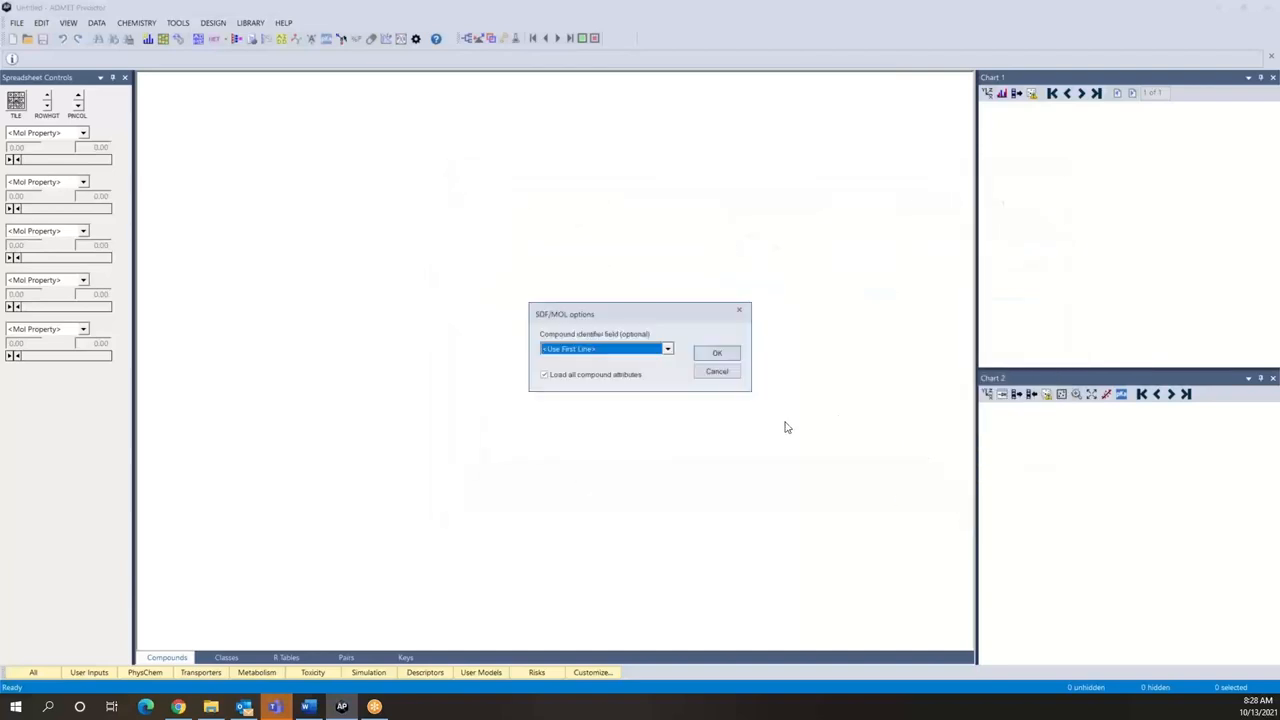
click(718, 354)
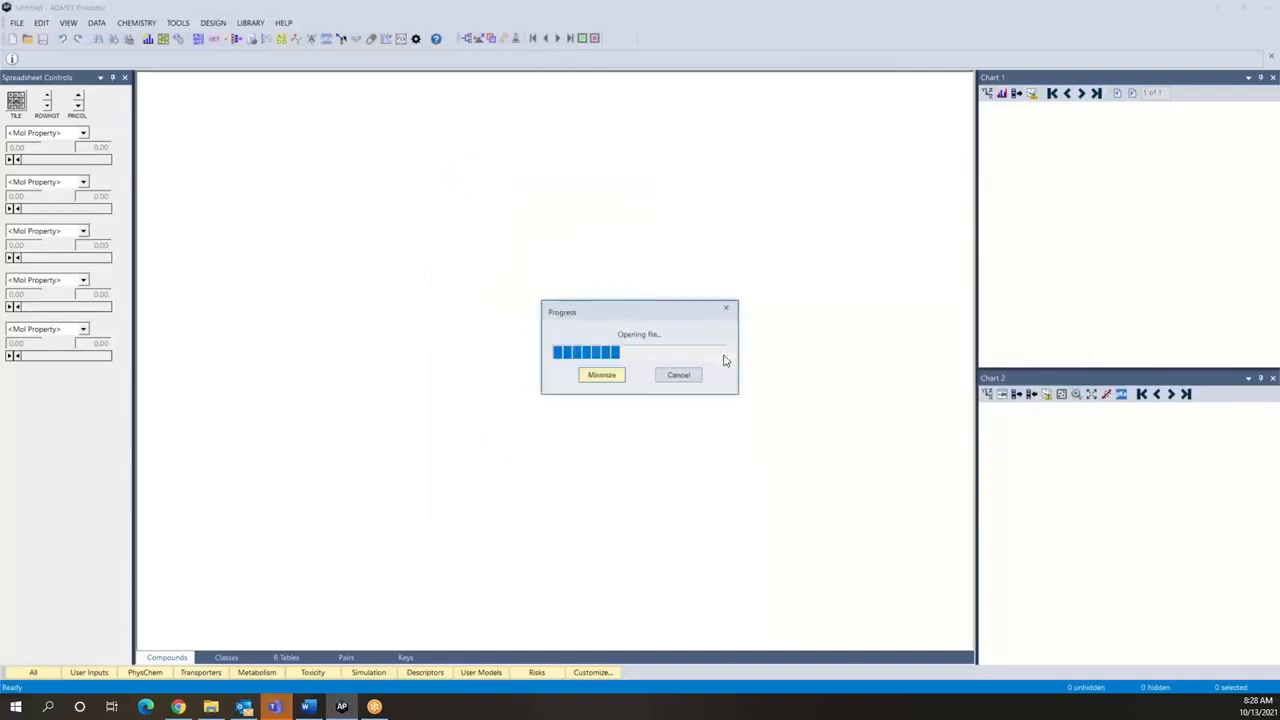
Step: Calculate the ADMET properties at pH 7.4 for the loaded compounds
click(96, 22)
click(118, 37)
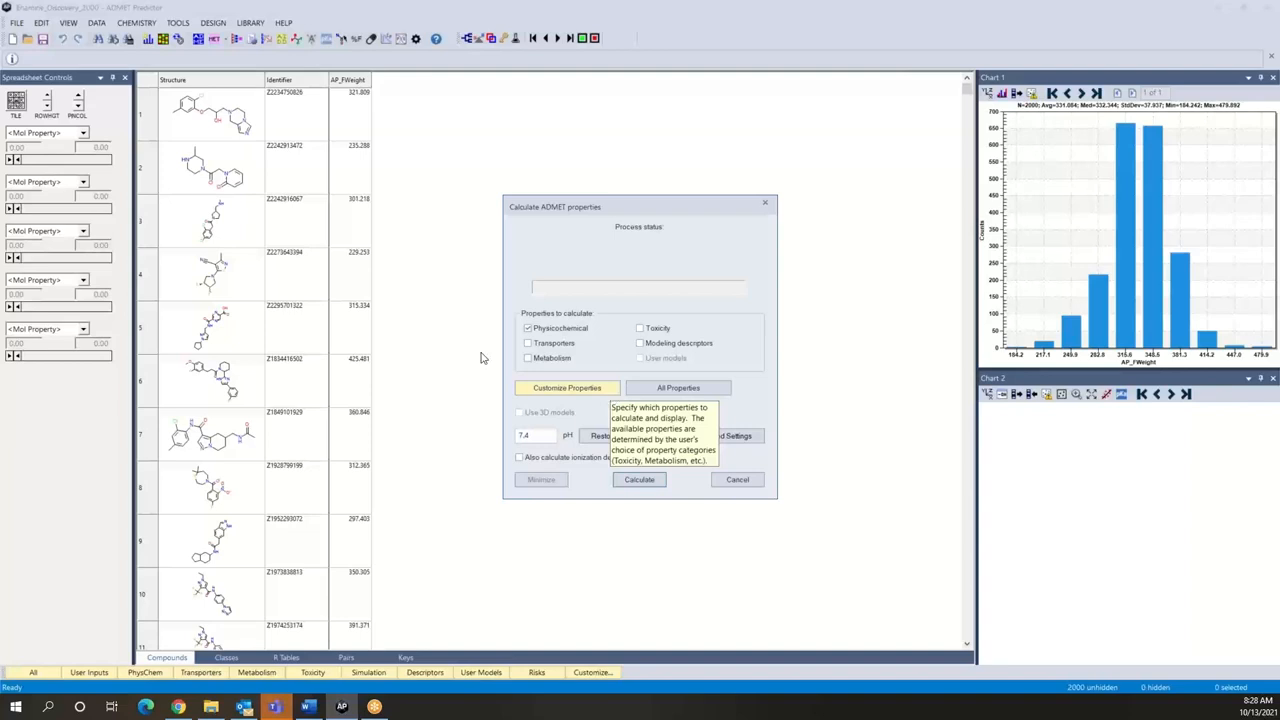
click(641, 480)
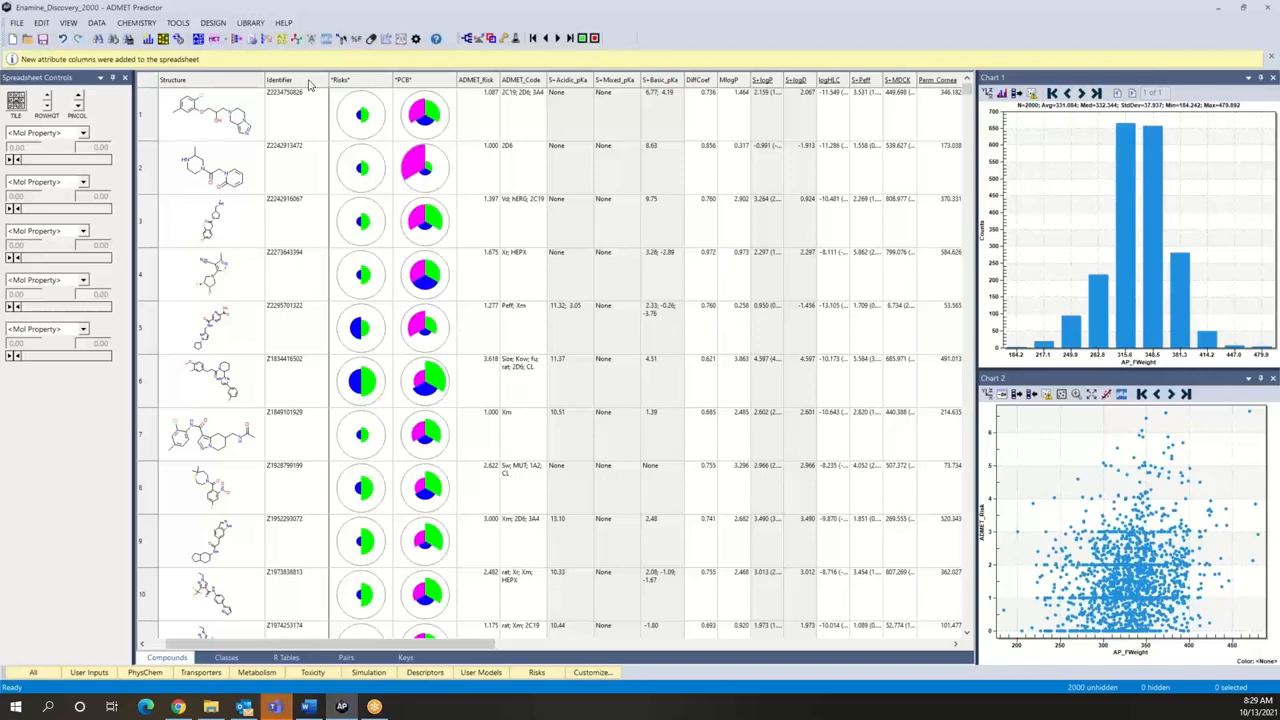
click(179, 27)
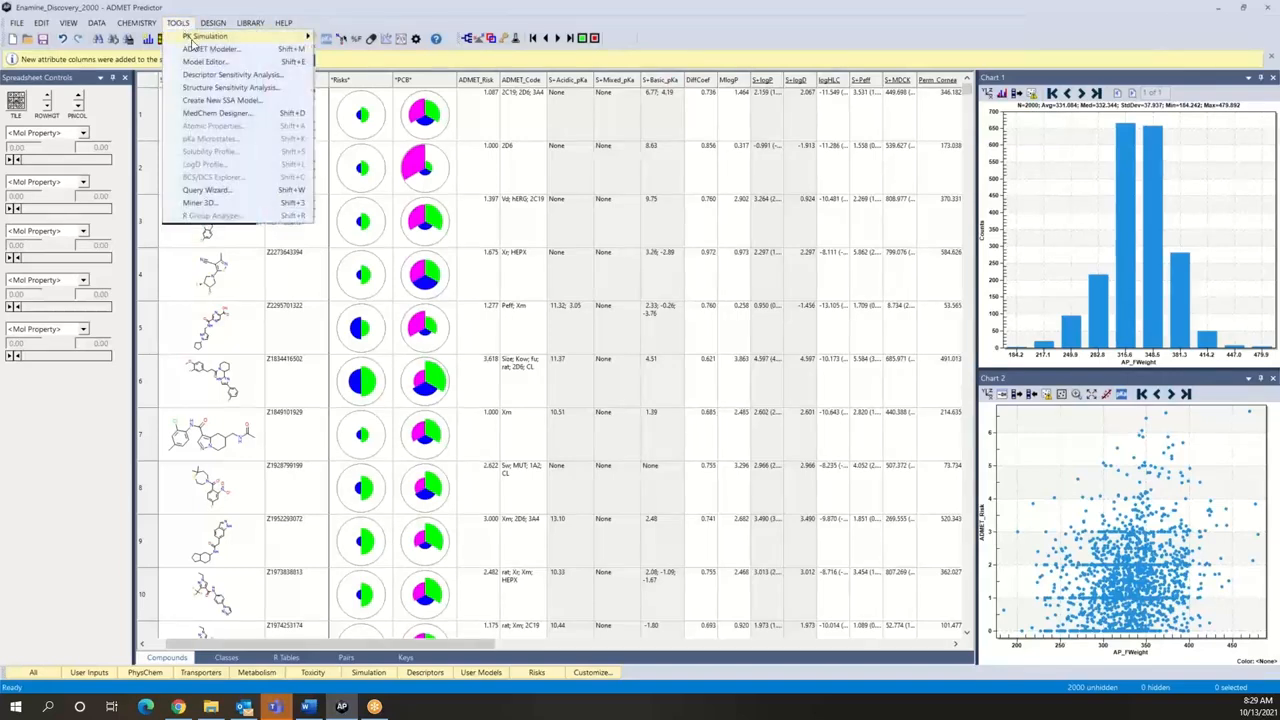
mouse_move(195, 40)
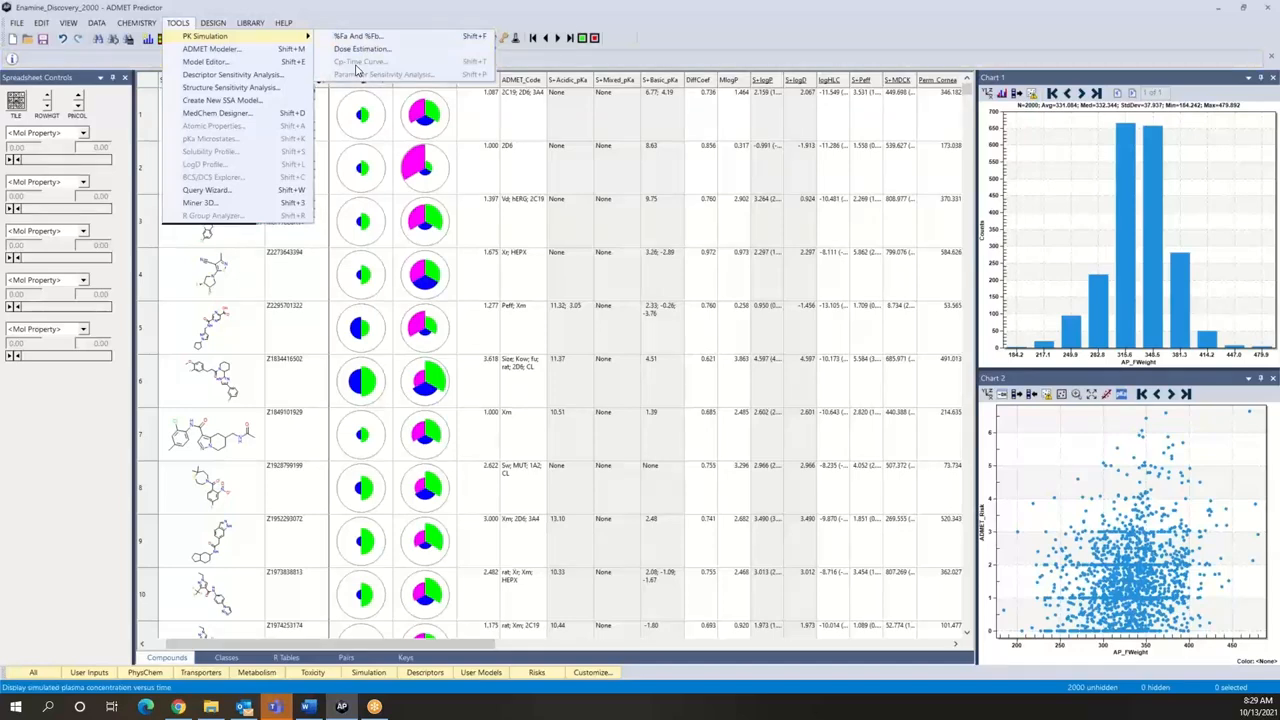
click(350, 18)
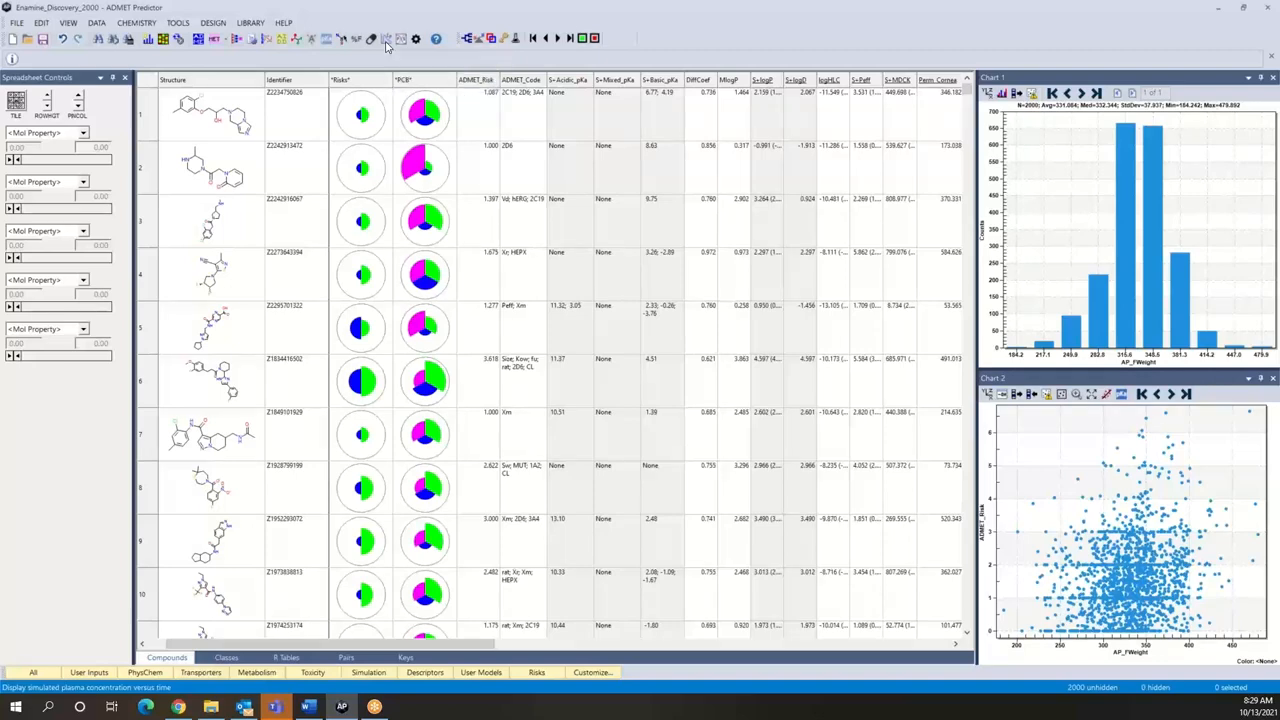
Step: Select the compounds in rows 4 to 6 and open the Cp-time profile setup for them
click(221, 292)
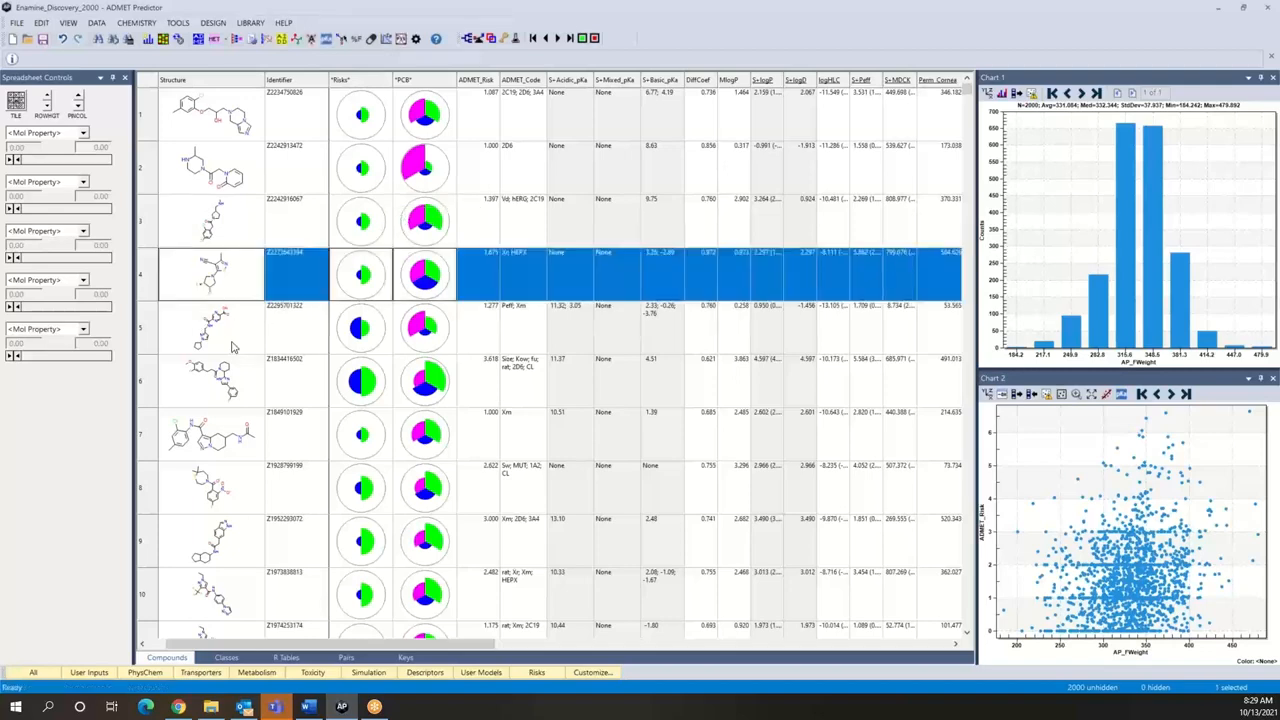
shift+click(232, 388)
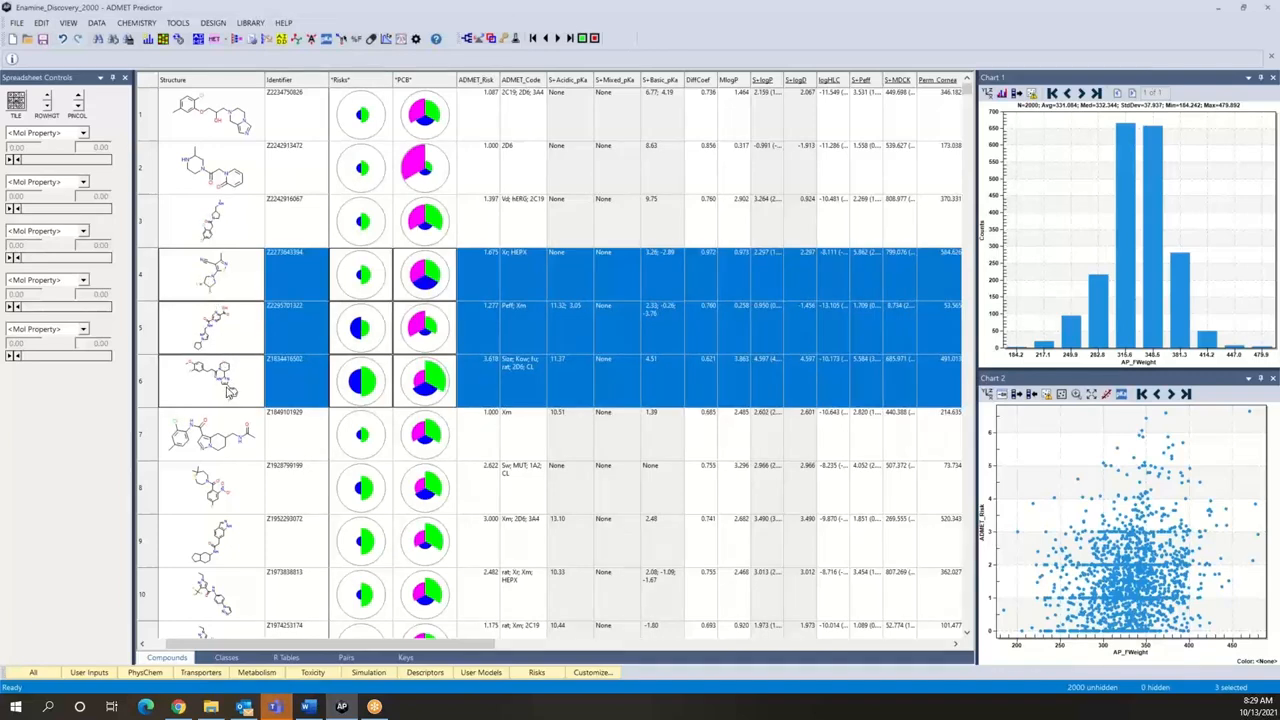
click(387, 40)
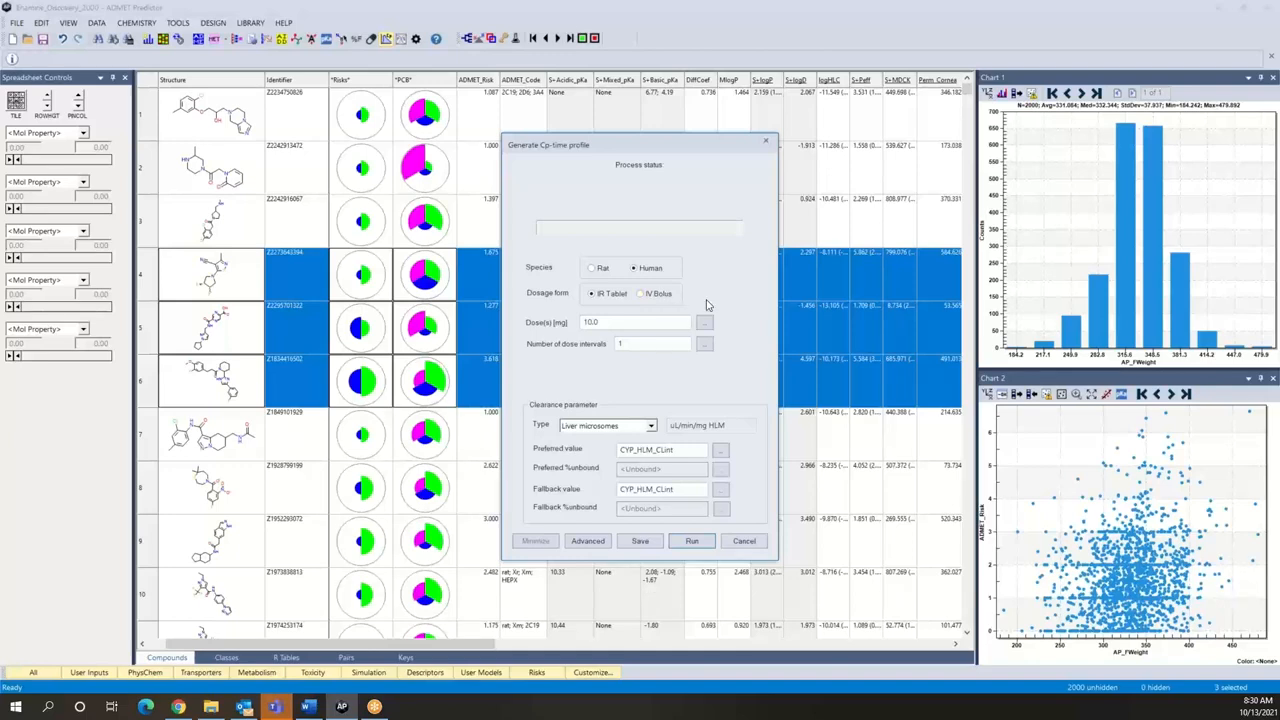
Step: Set the dose to 10 mg and run the human IR tablet Cp-time simulation with one dose interval
click(645, 322)
key(BackSpace)
key(BackSpace)
key(BackSpace)
text(:100)
key(BackSpace)
key(BackSpace)
key(BackSpace)
key(BackSpace)
key(BackSpace)
text(10)
click(692, 541)
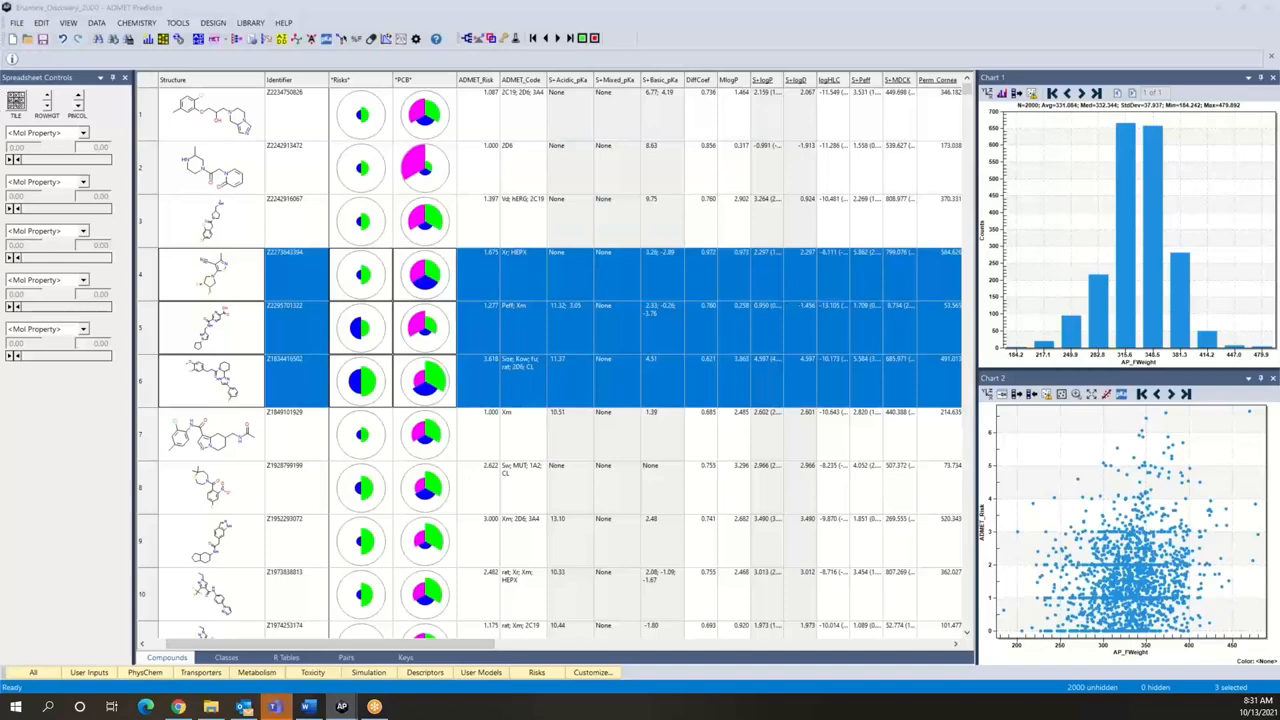
Step: Bring the plasma concentration plot into view and examine the pharmacokinetic parameters of each of the three compound curves
drag(1279, 200, 745, 204)
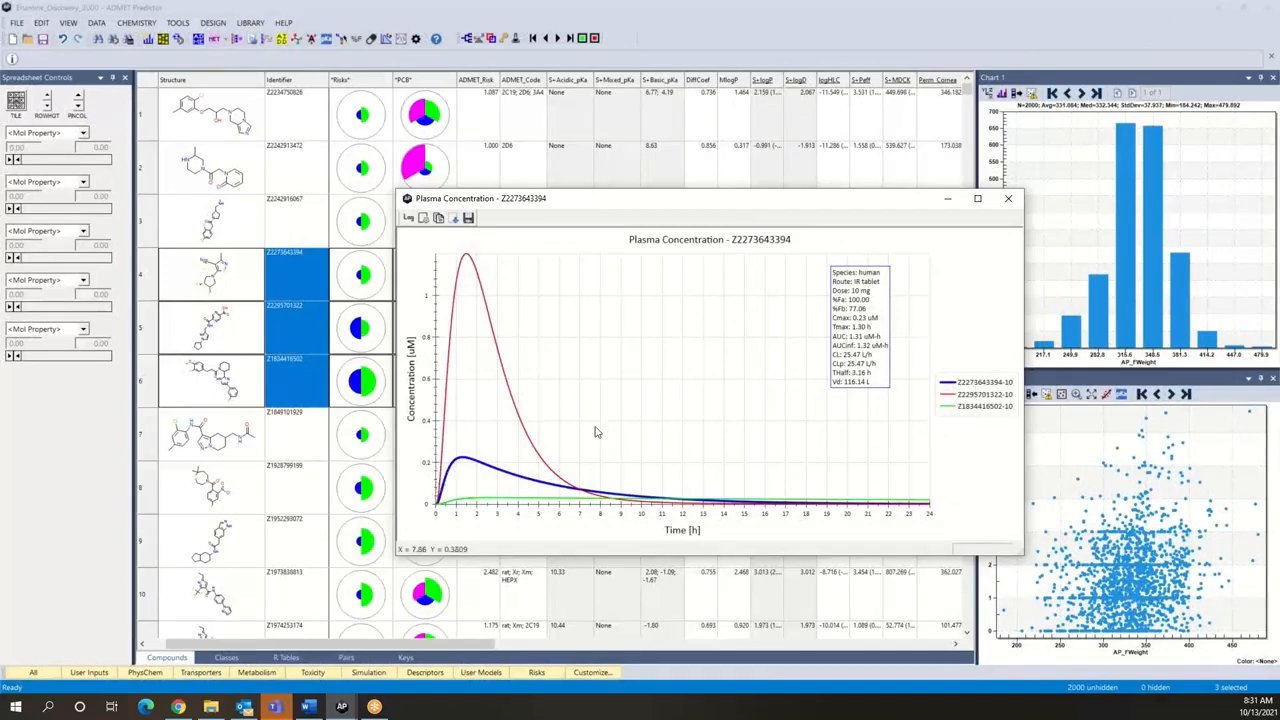
click(975, 396)
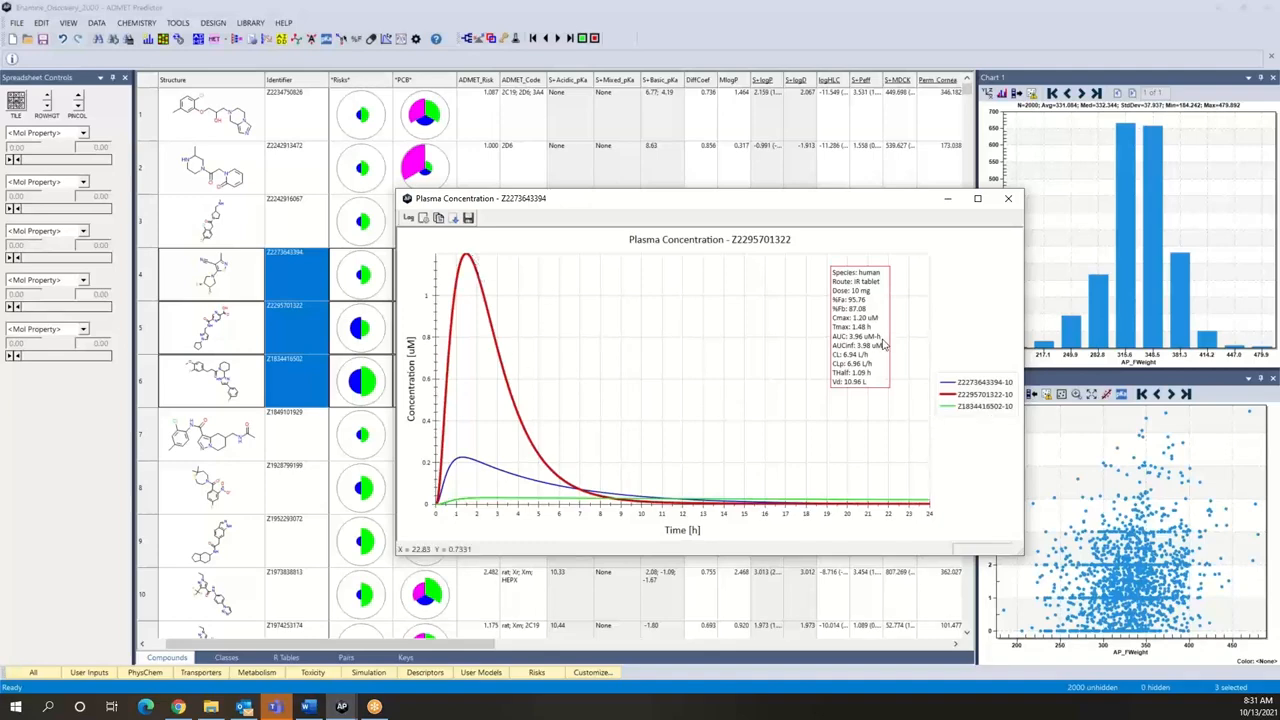
click(968, 408)
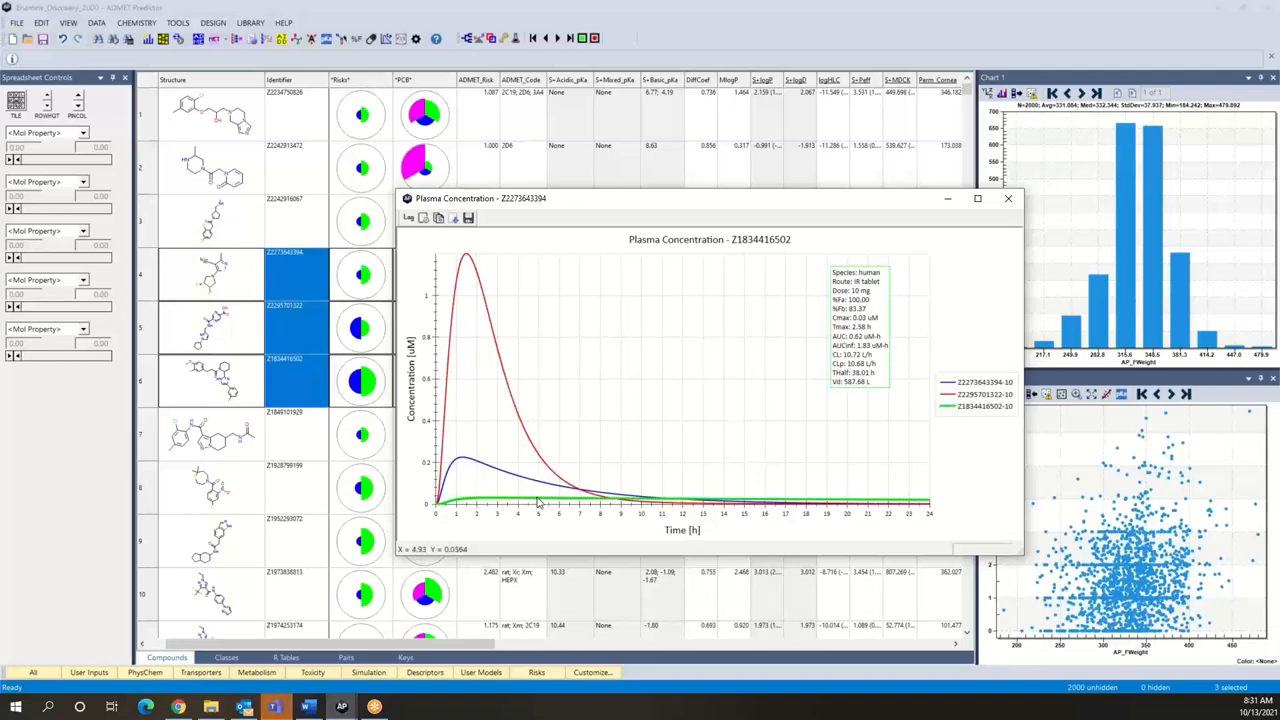
click(985, 388)
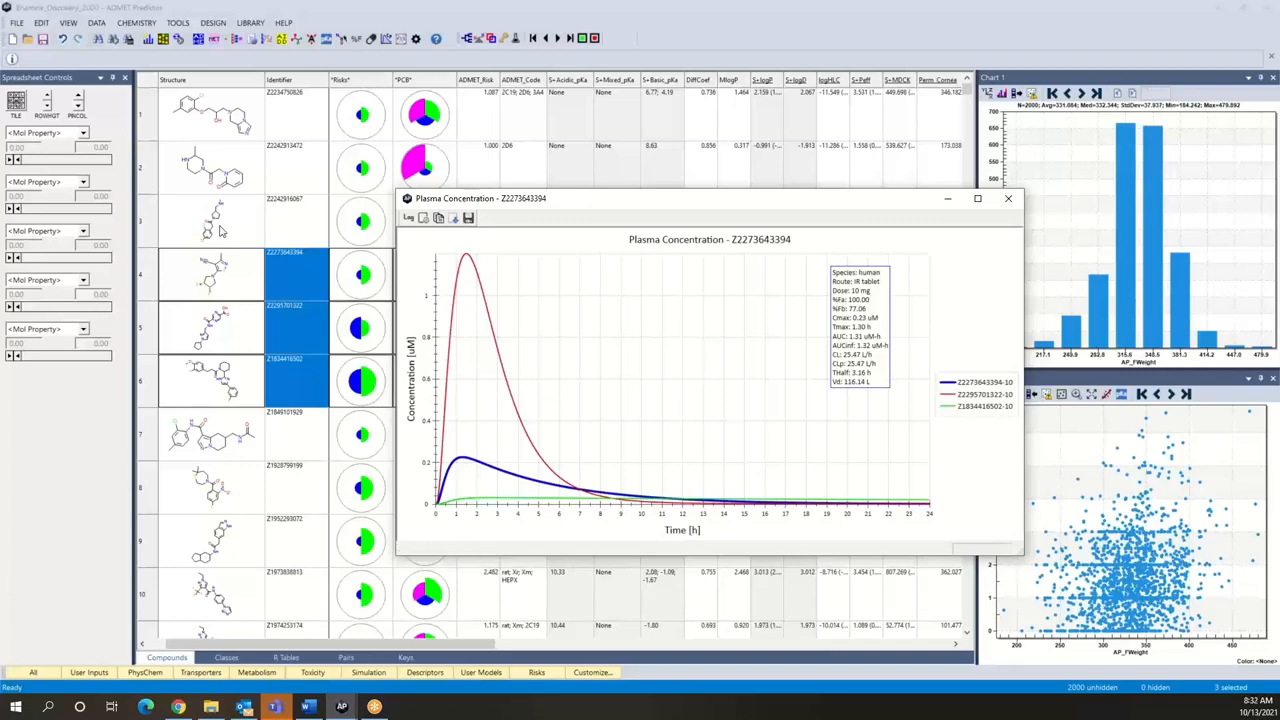
Step: Simulate the Cp-time profile of the compound in row 3 with 5 dose intervals of 10 mg
click(221, 230)
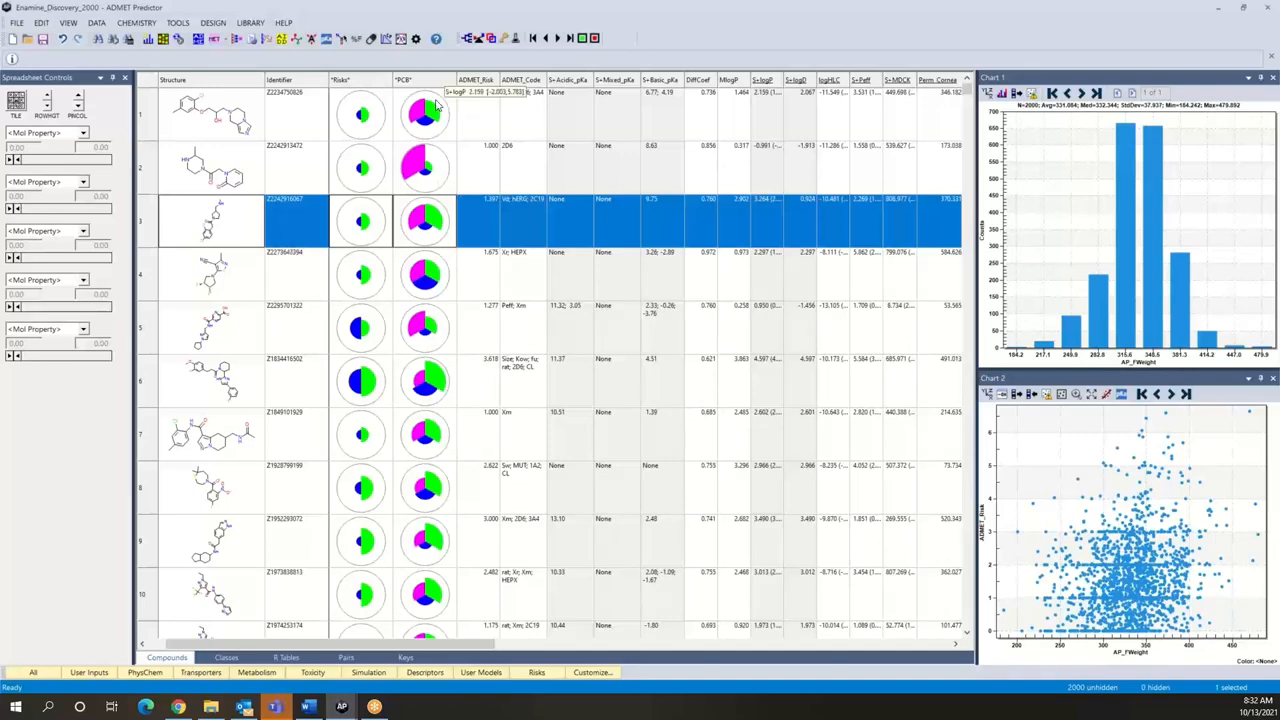
click(397, 41)
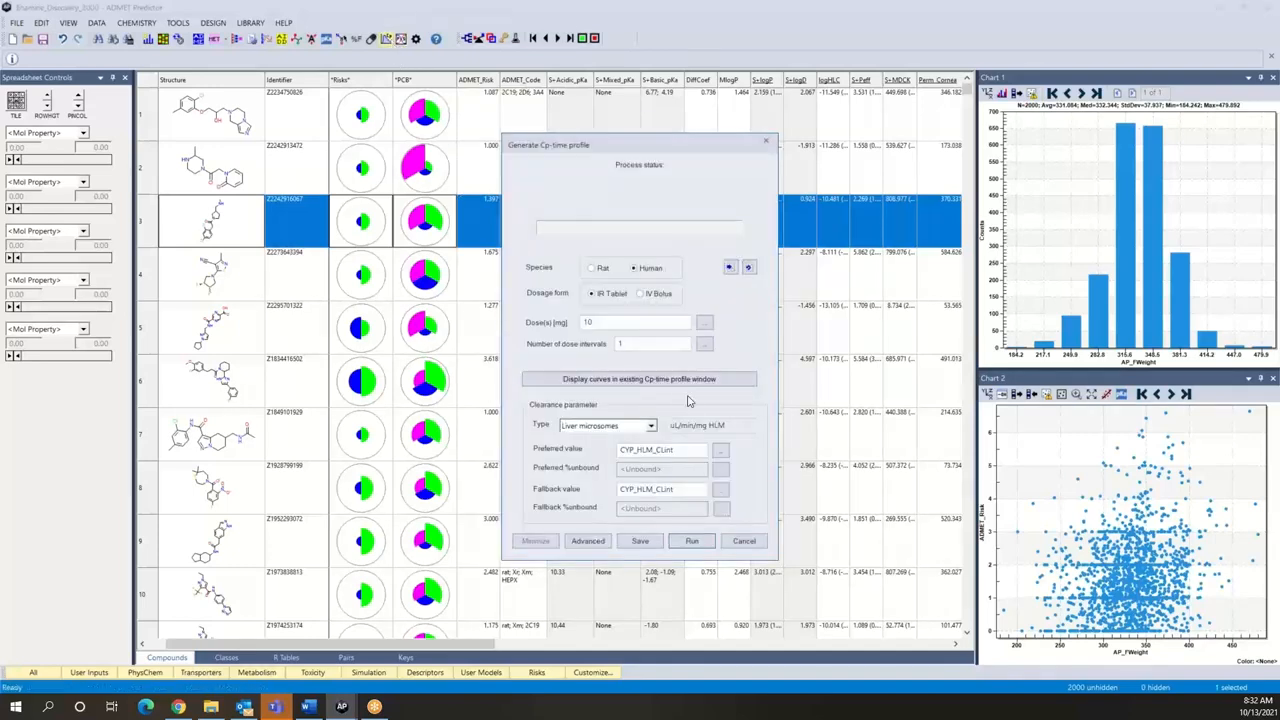
click(651, 343)
key(BackSpace)
text(5)
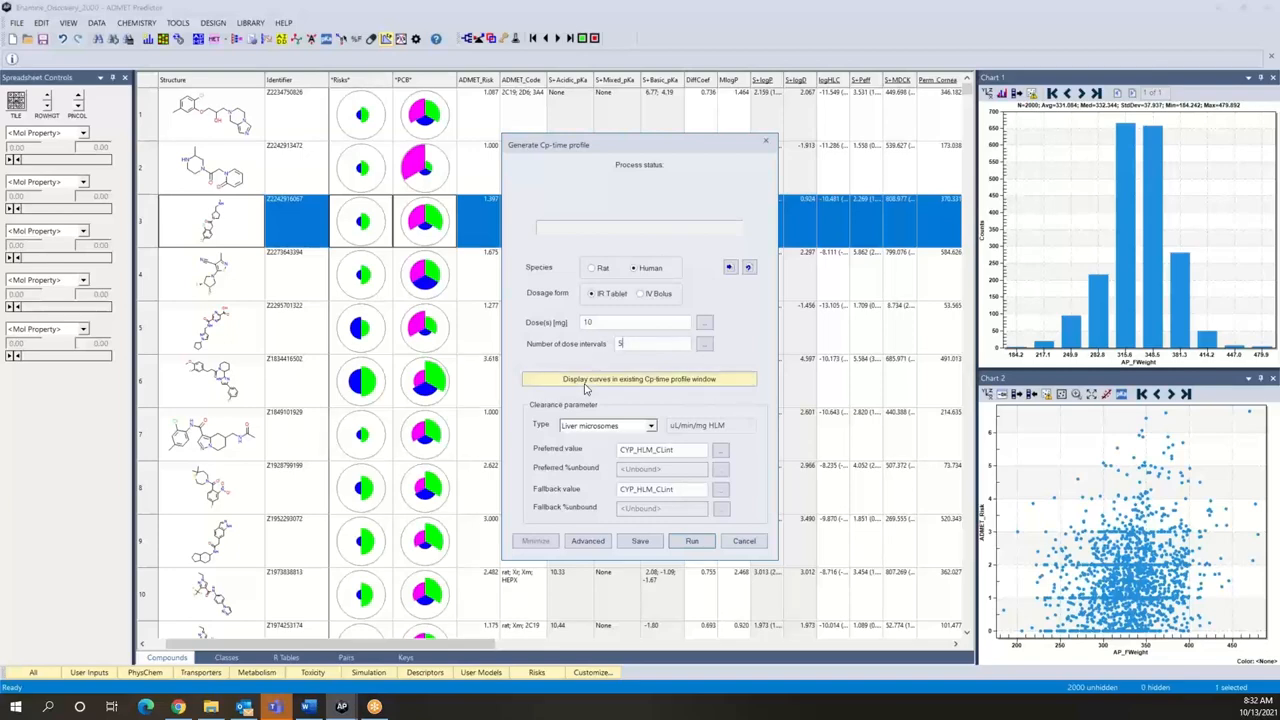
click(688, 541)
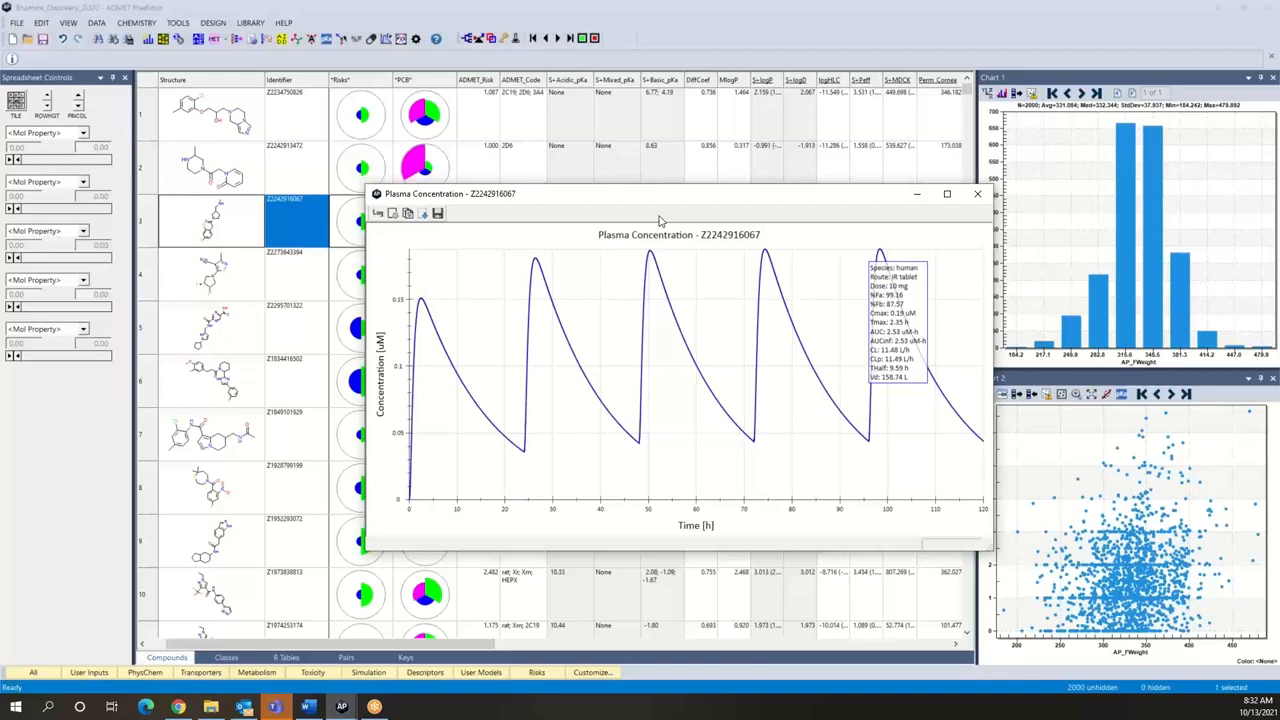
click(388, 44)
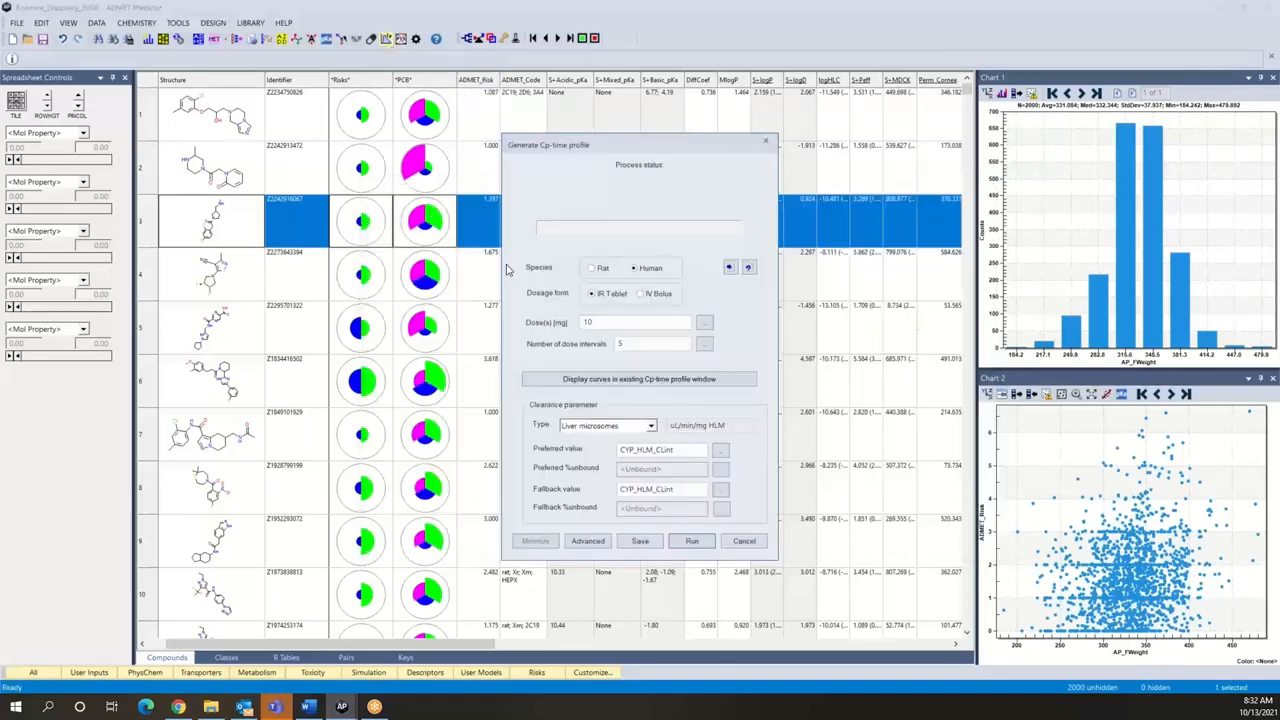
drag(639, 148, 601, 174)
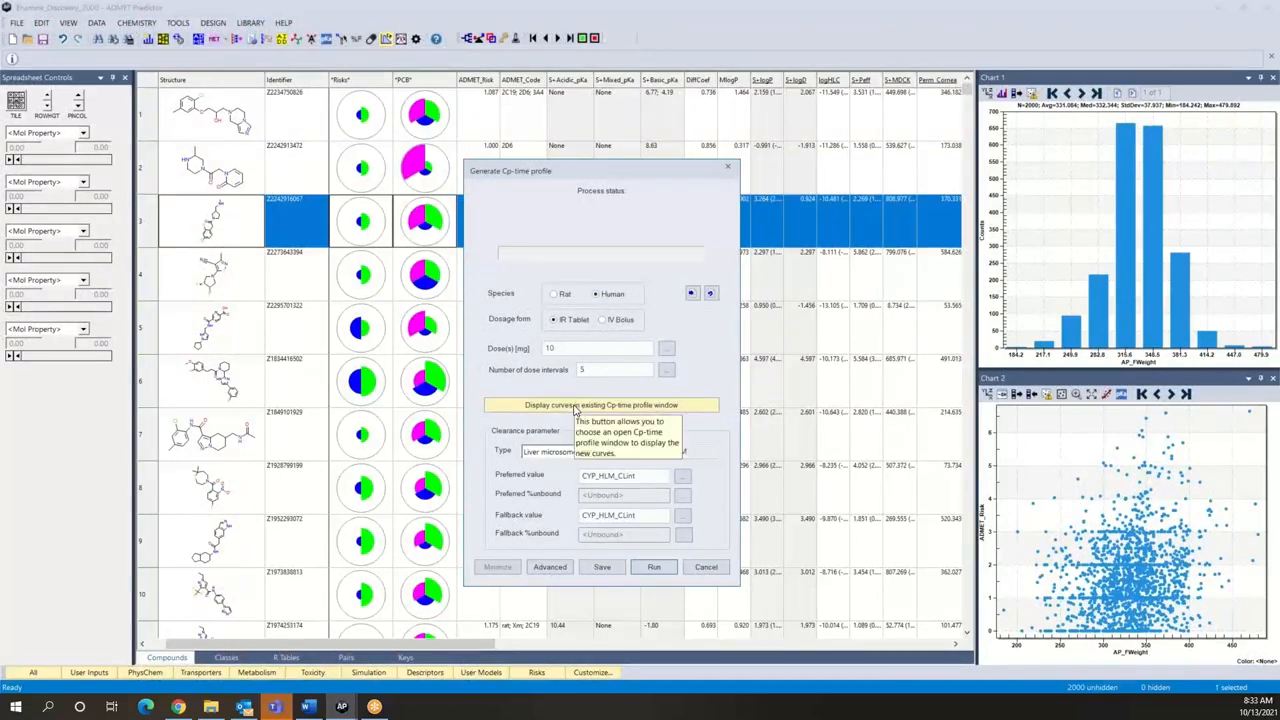
click(575, 408)
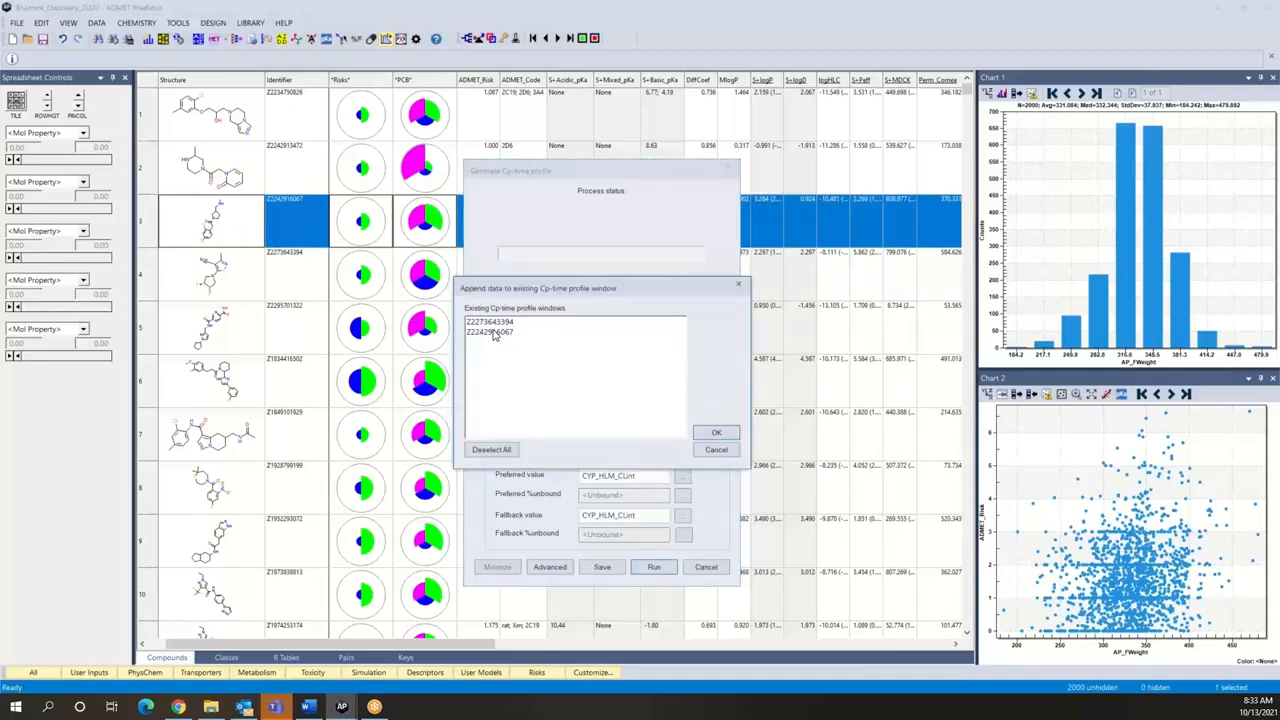
click(493, 332)
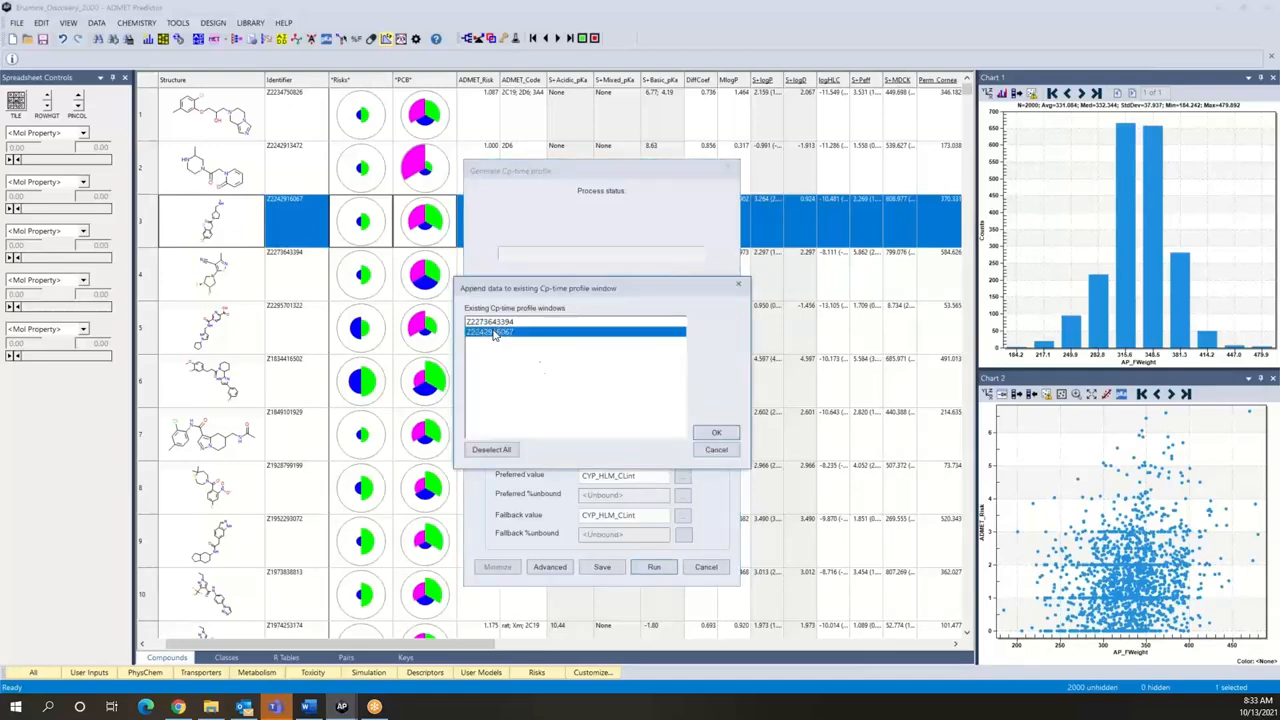
click(716, 434)
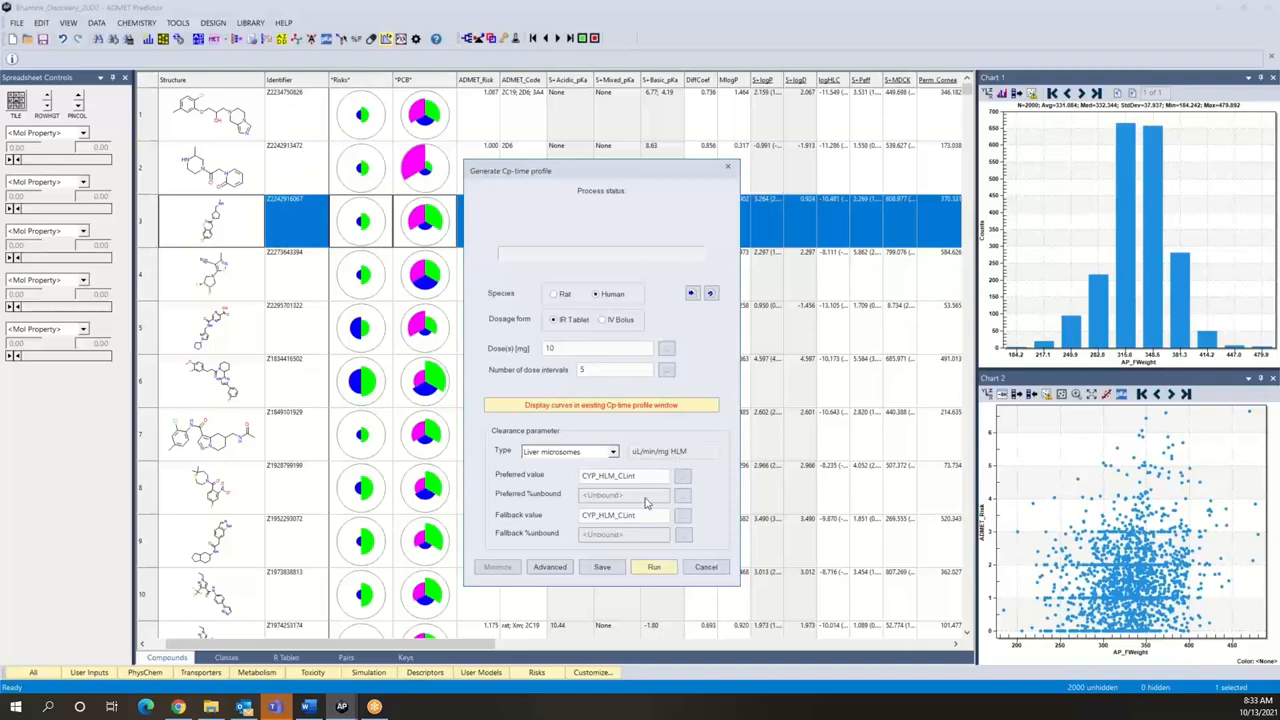
Step: Import the compound's predicted ADMET property values into the advanced simulation parameters
click(553, 568)
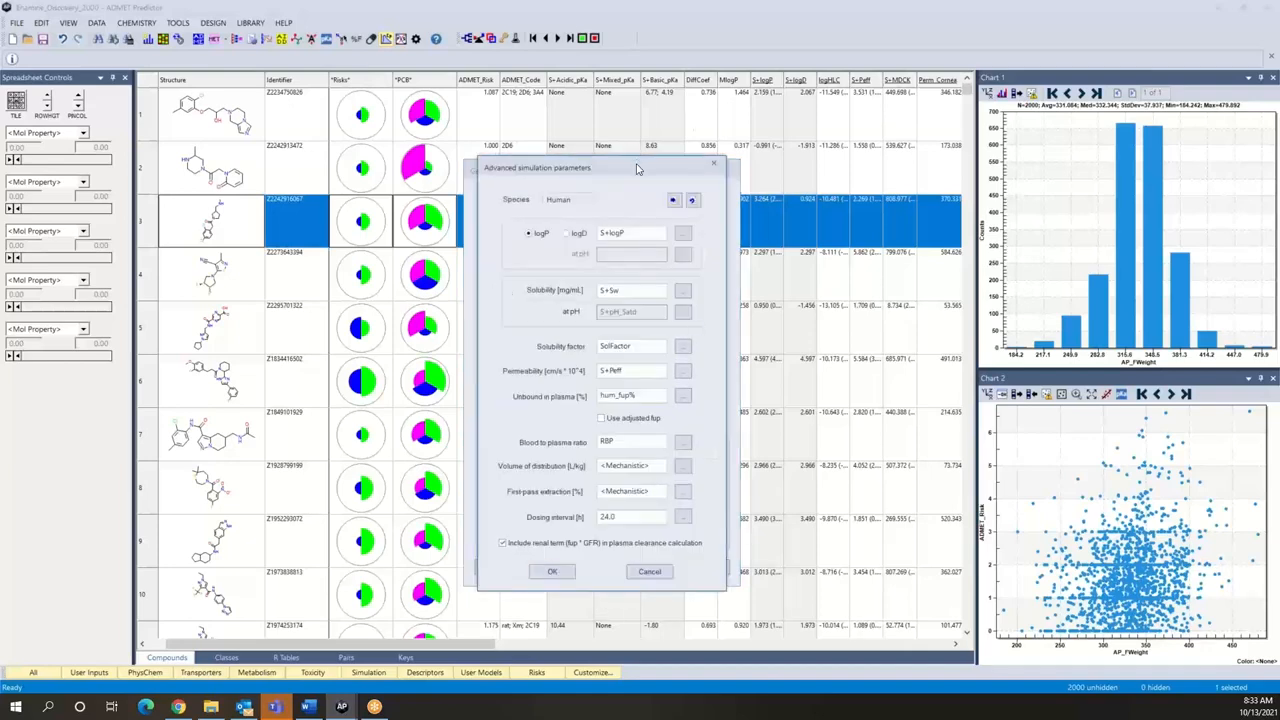
drag(591, 175, 459, 180)
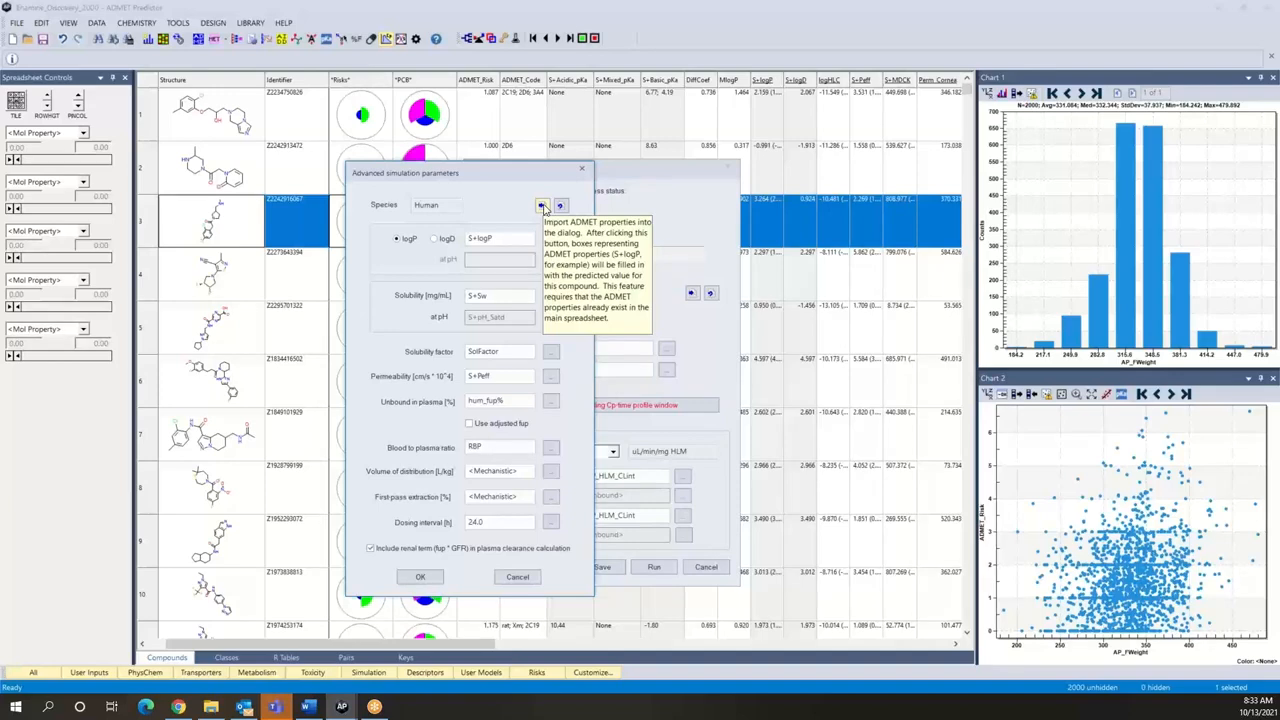
click(542, 206)
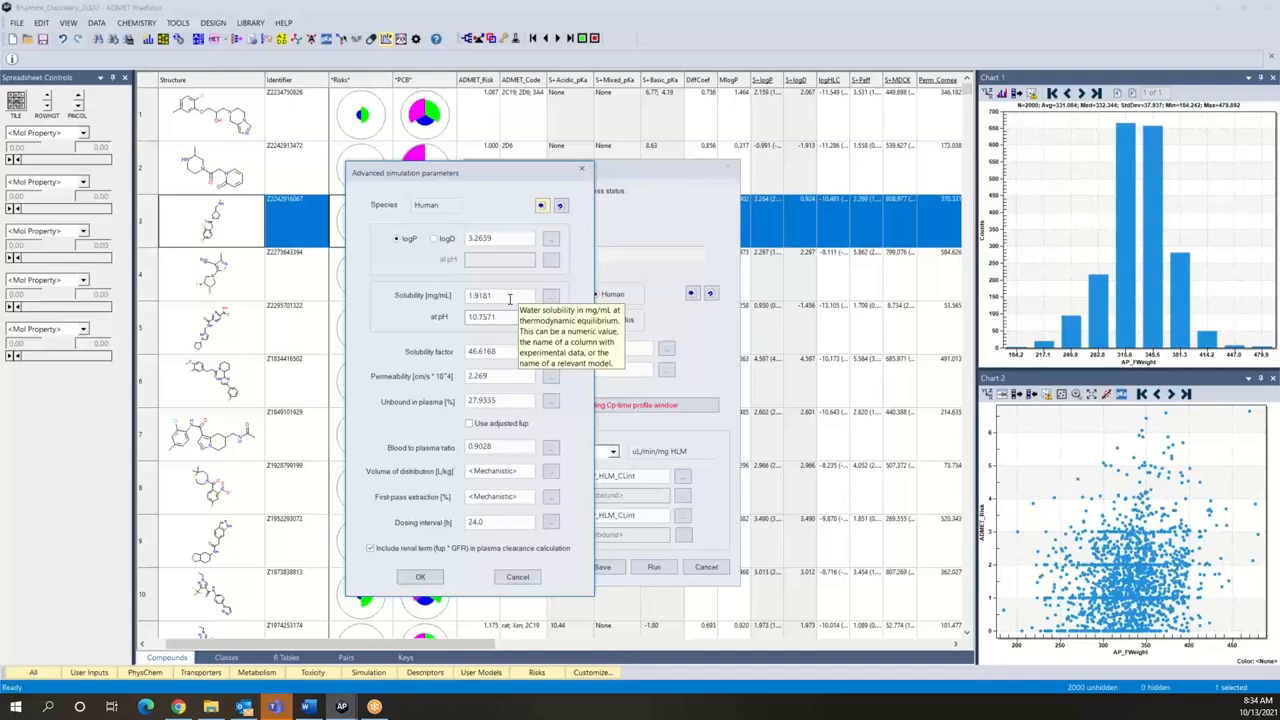
Step: Set the solubility to 0.5 mg/mL in the advanced simulation parameters and run the Cp-time simulation
click(509, 298)
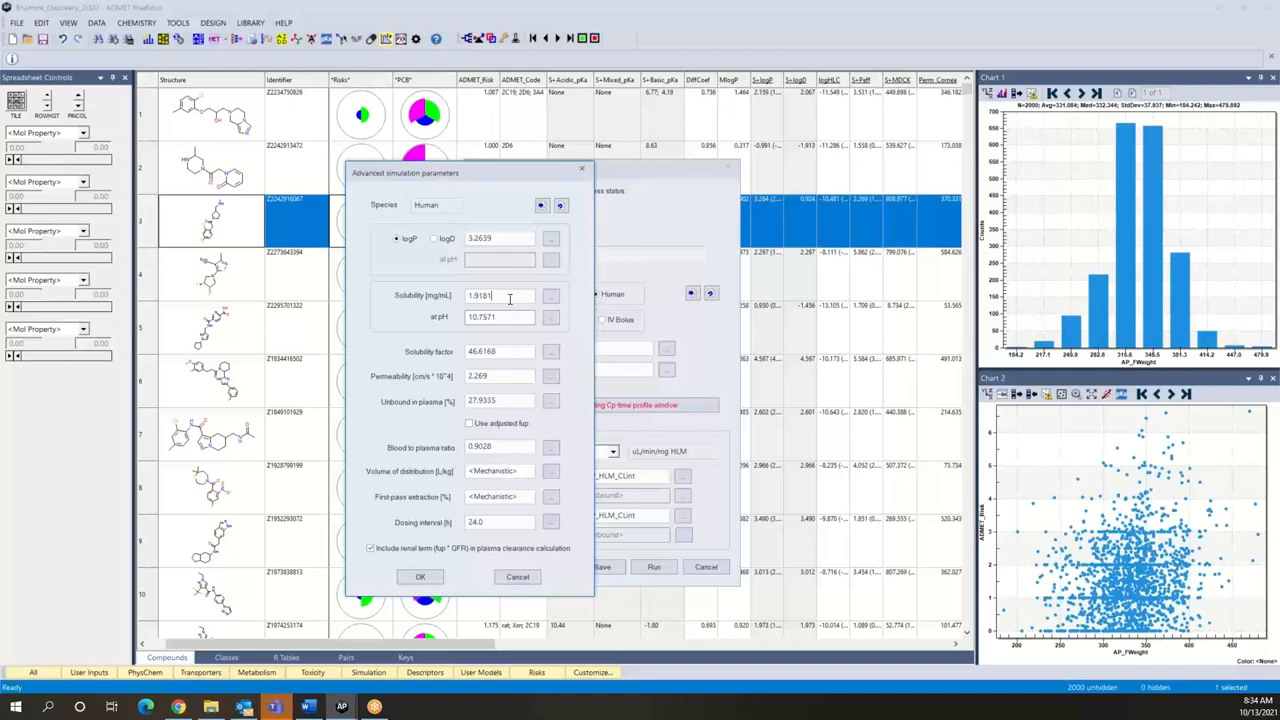
key(BackSpace)
key(BackSpace)
key(BackSpace)
key(BackSpace)
key(BackSpace)
key(BackSpace)
text(0.5)
click(419, 578)
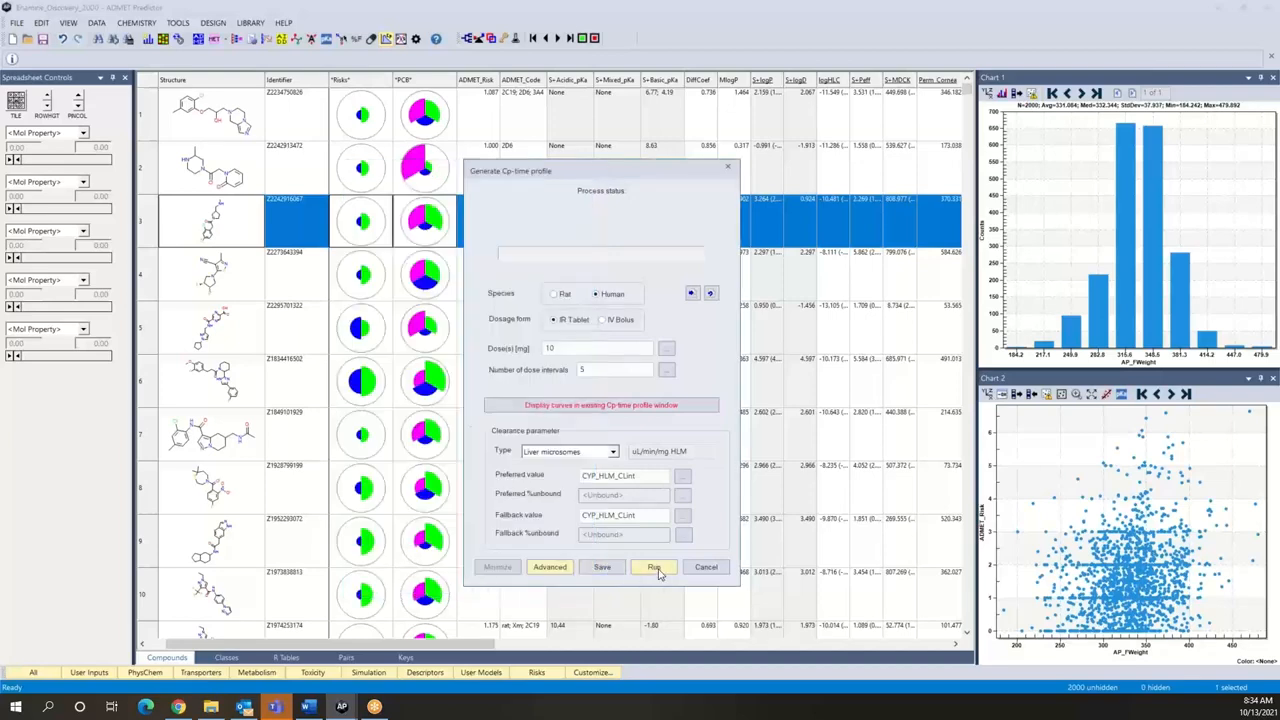
click(659, 569)
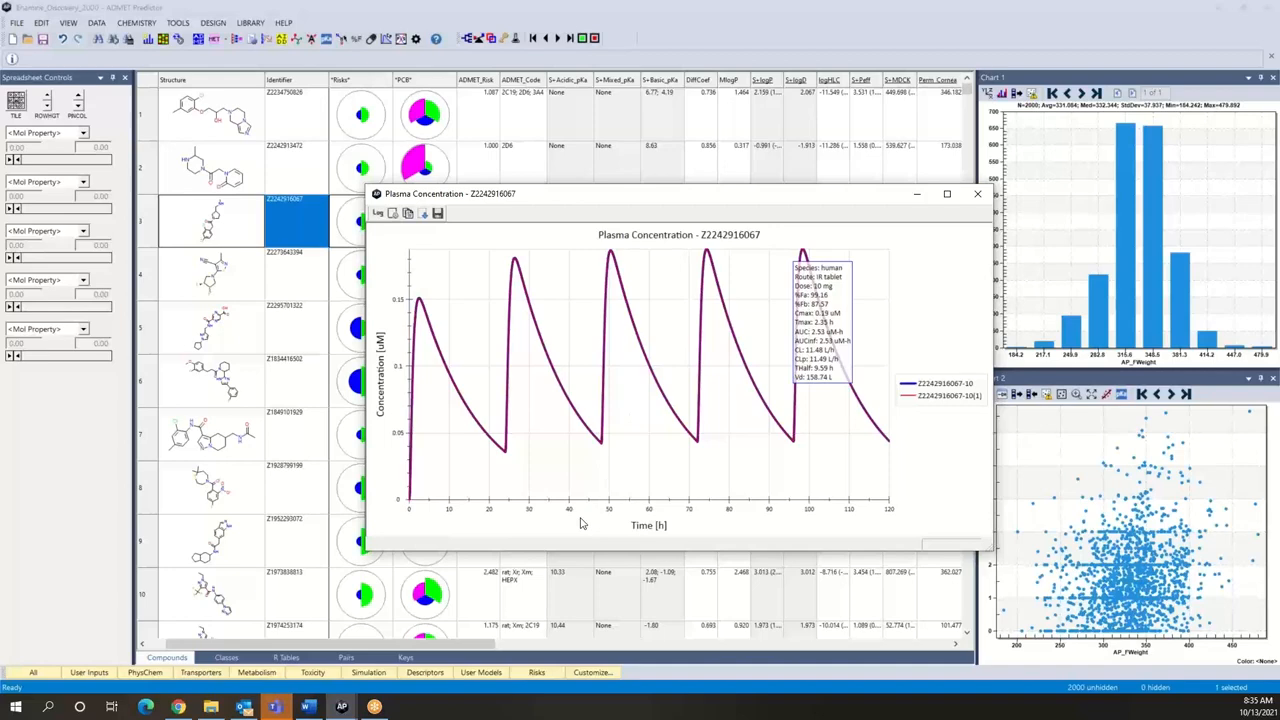
Step: Set up another Cp-time simulation appended to the existing profile window and use the S+Sw attribute as its solubility
click(390, 40)
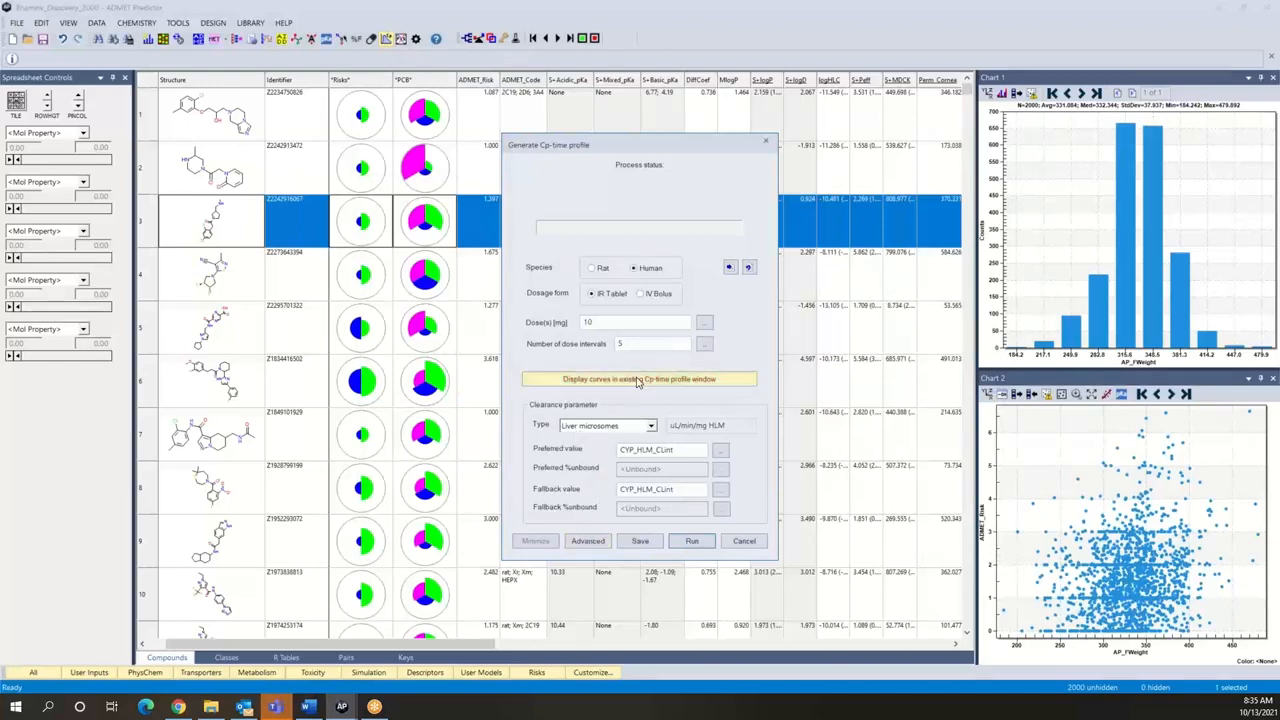
click(588, 541)
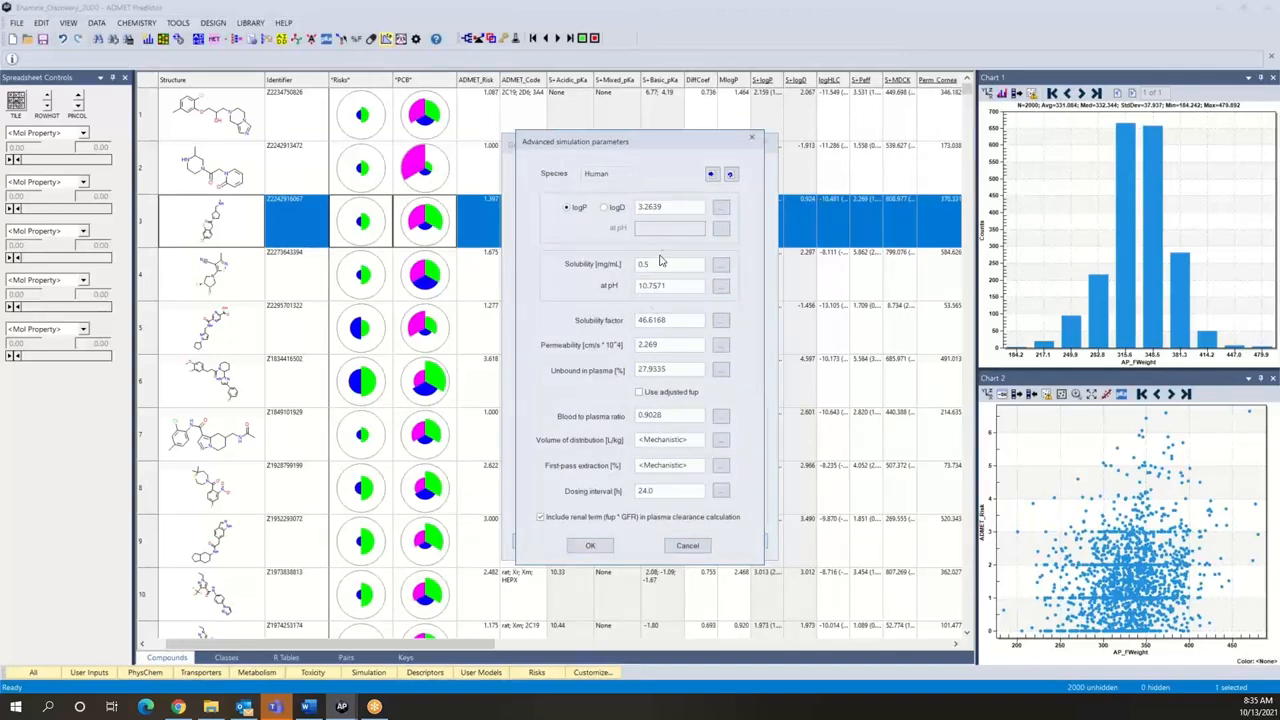
click(723, 268)
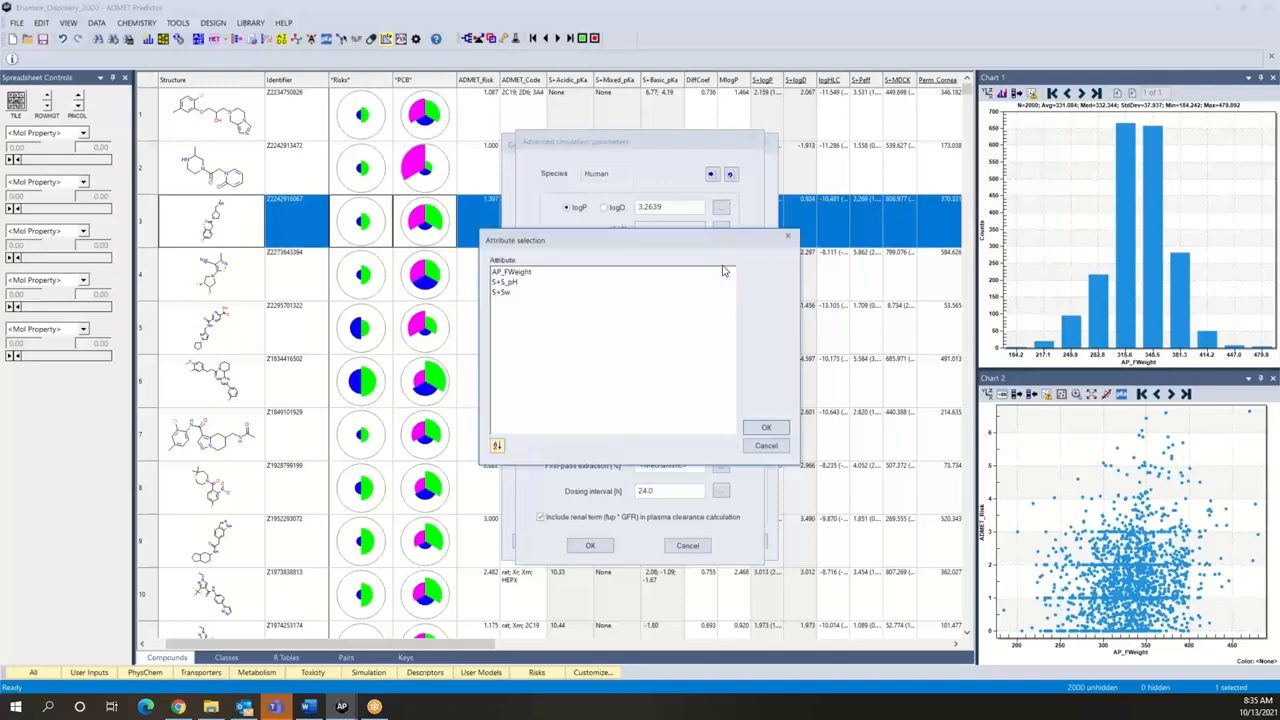
click(507, 294)
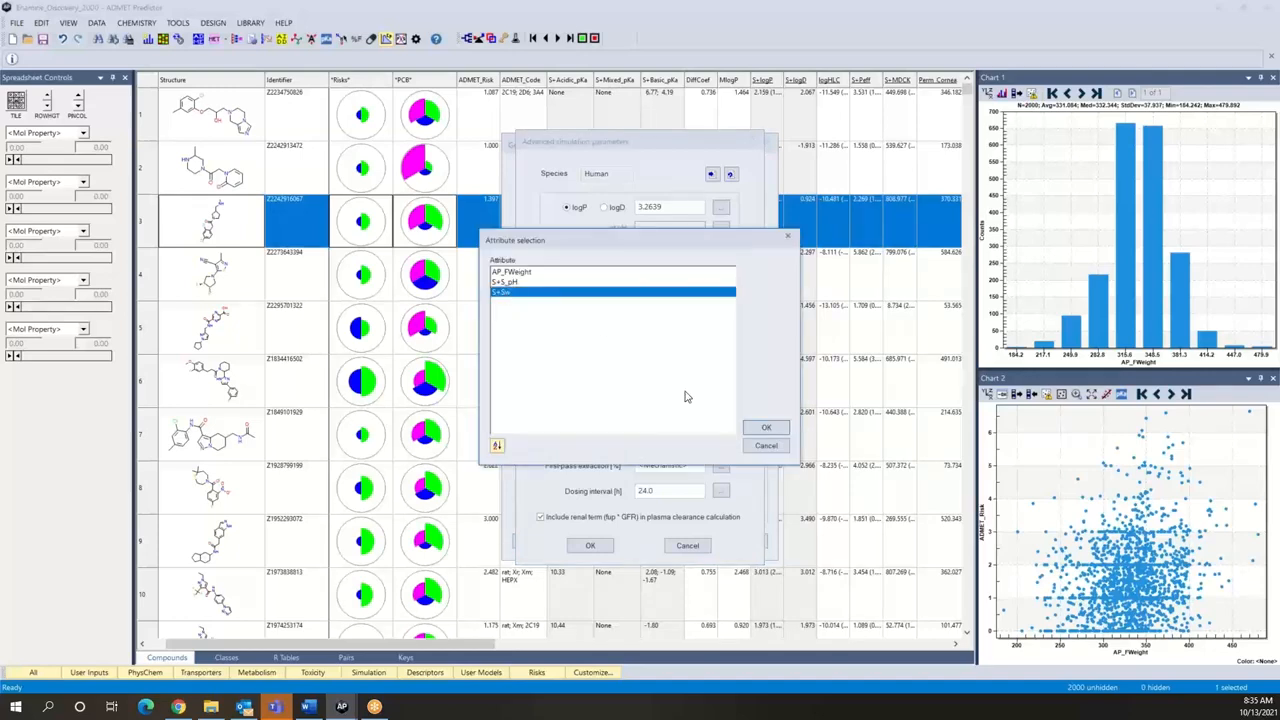
click(766, 428)
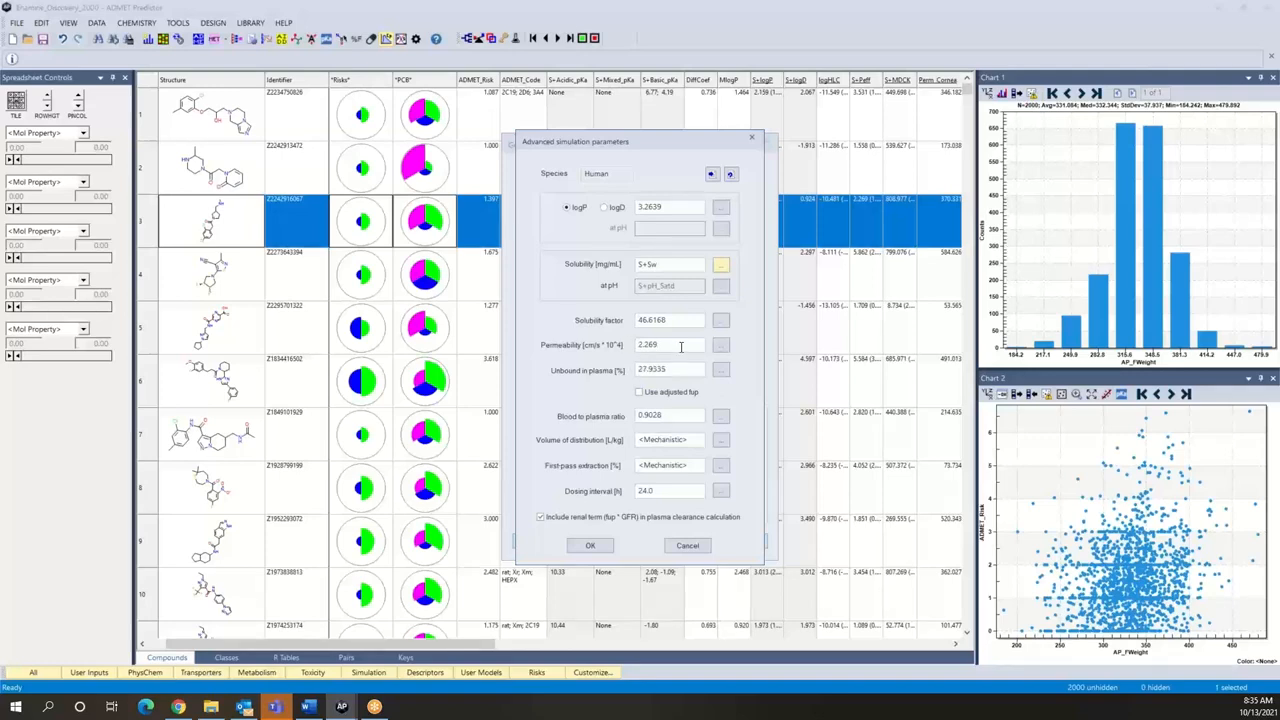
Step: Set the permeability to 1.2 in the advanced simulation parameters and run the Cp-time simulation
mouse_move(680, 346)
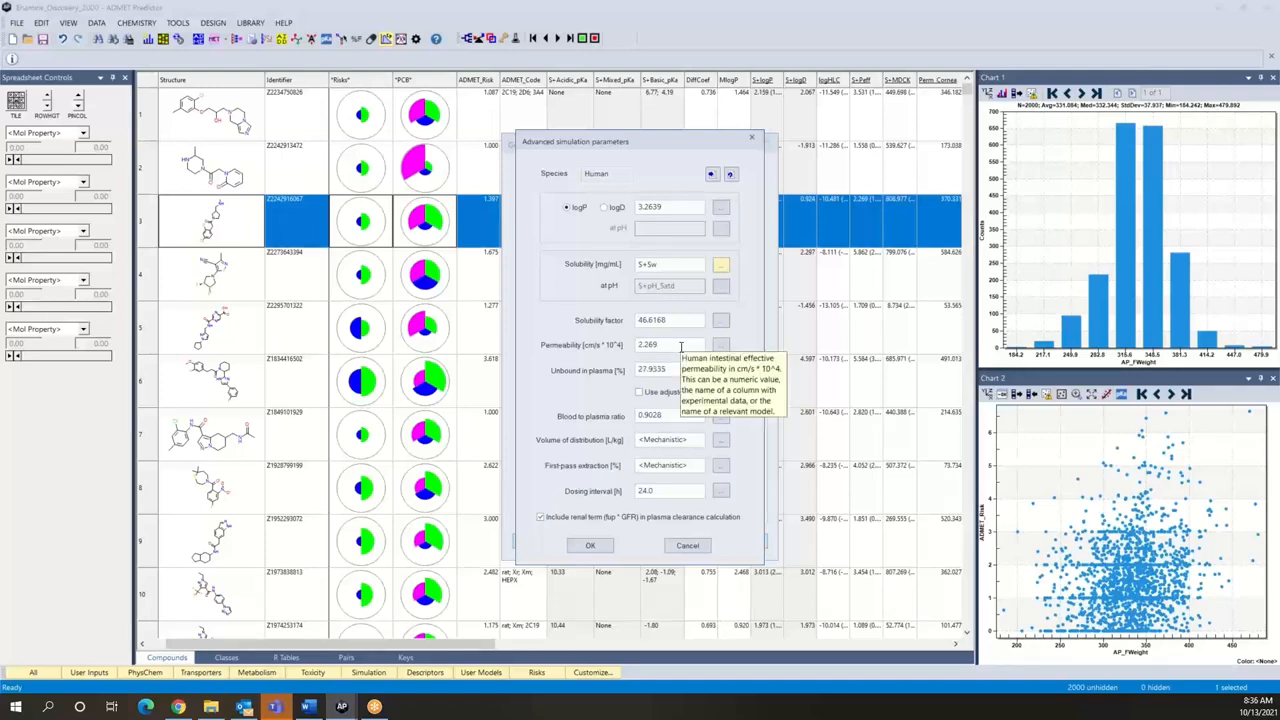
click(671, 346)
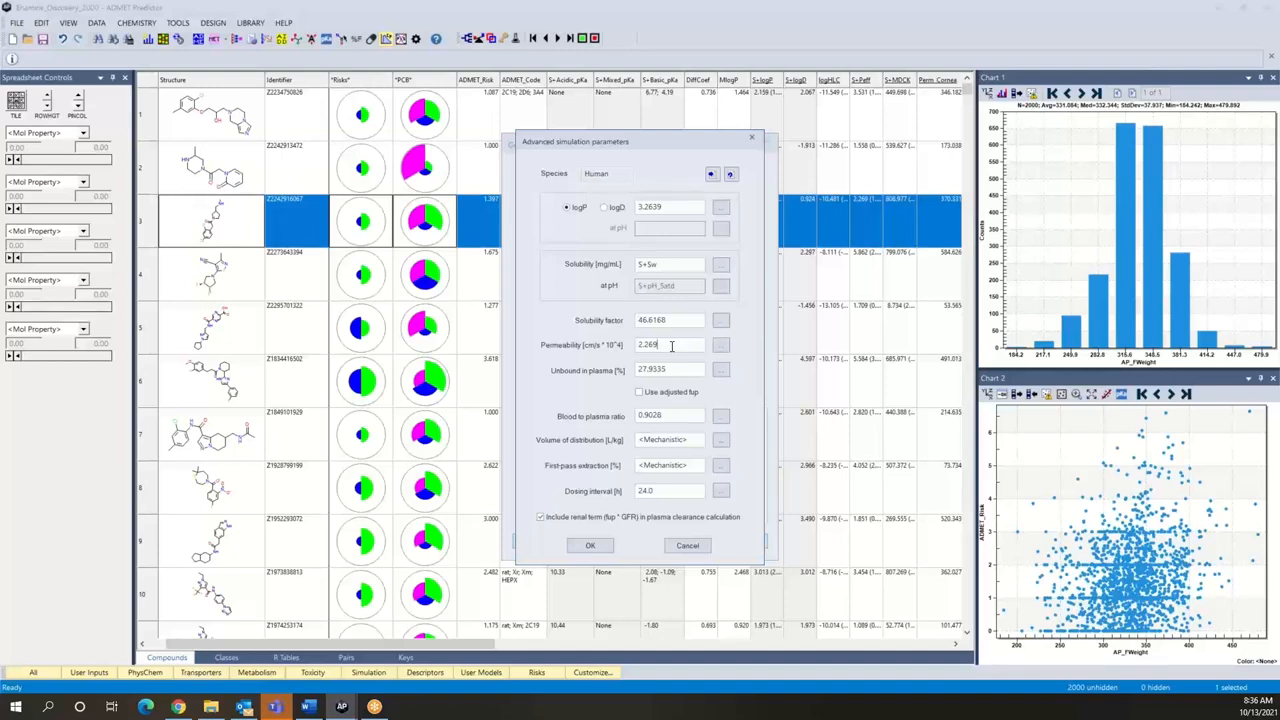
key(BackSpace)
key(BackSpace)
key(BackSpace)
key(BackSpace)
key(BackSpace)
text(1.2)
click(587, 547)
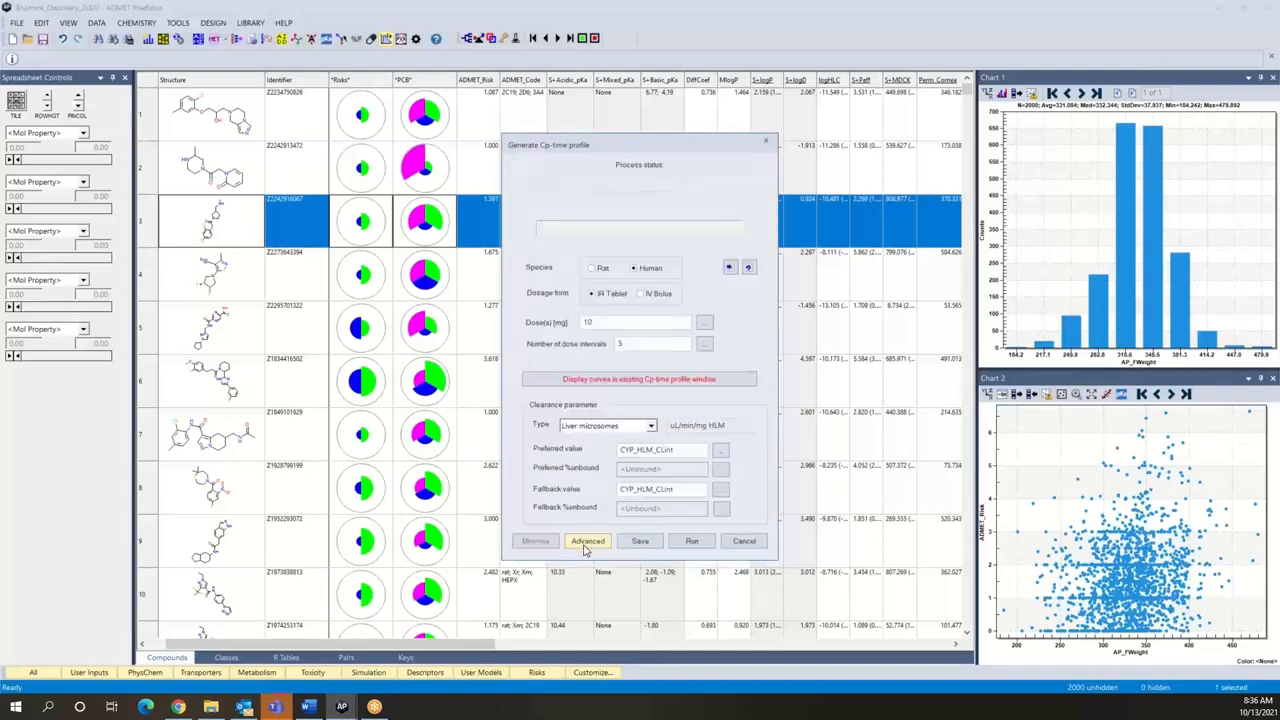
click(692, 543)
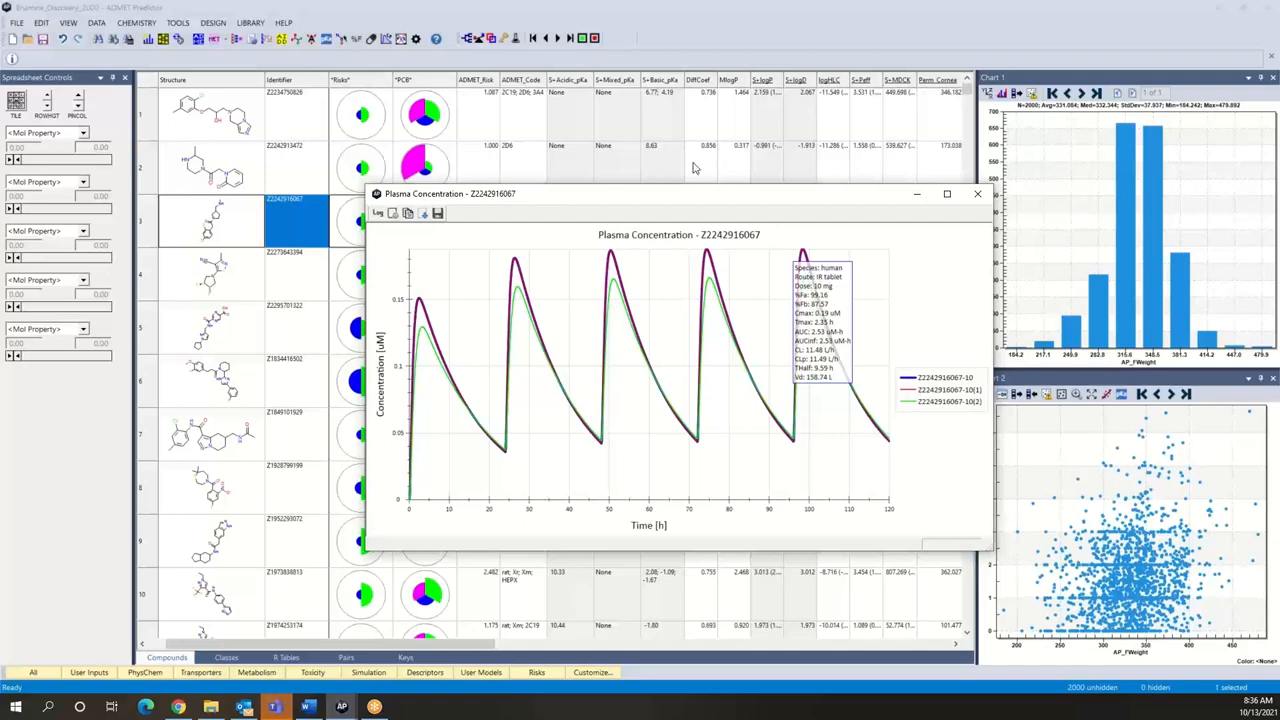
Step: Review the advanced simulation parameters of a further Cp-time simulation
click(386, 42)
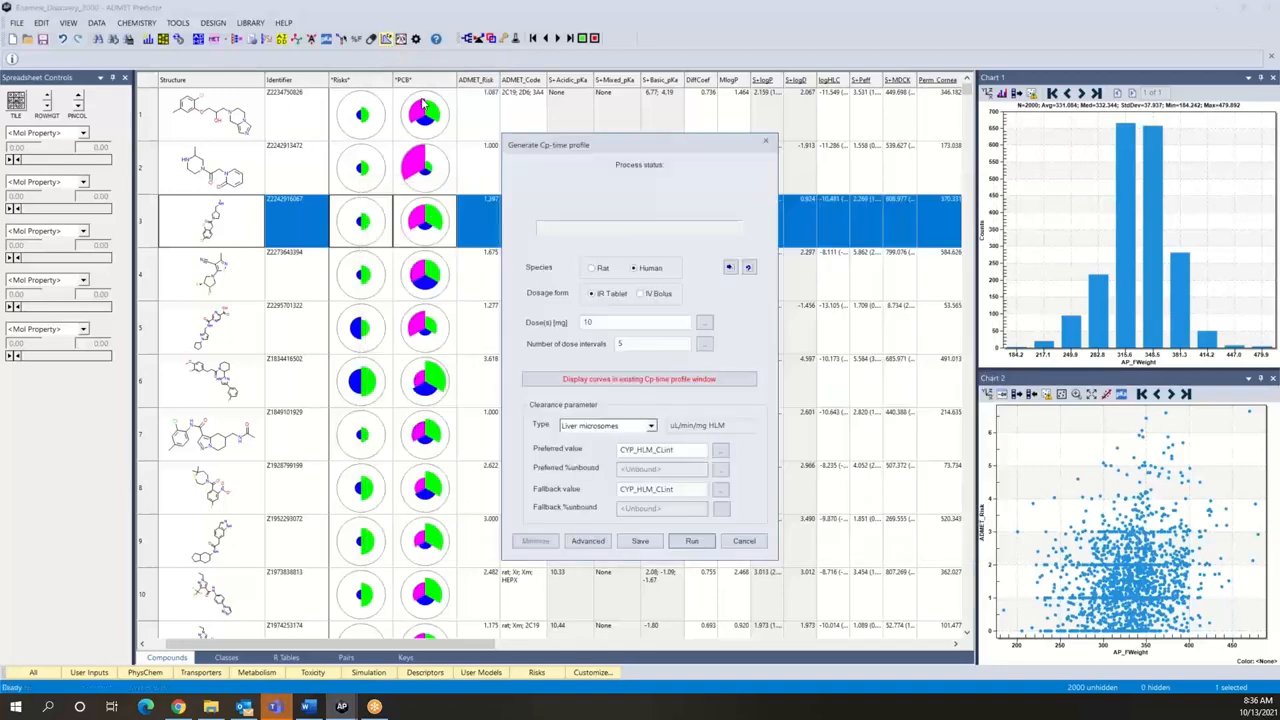
click(587, 540)
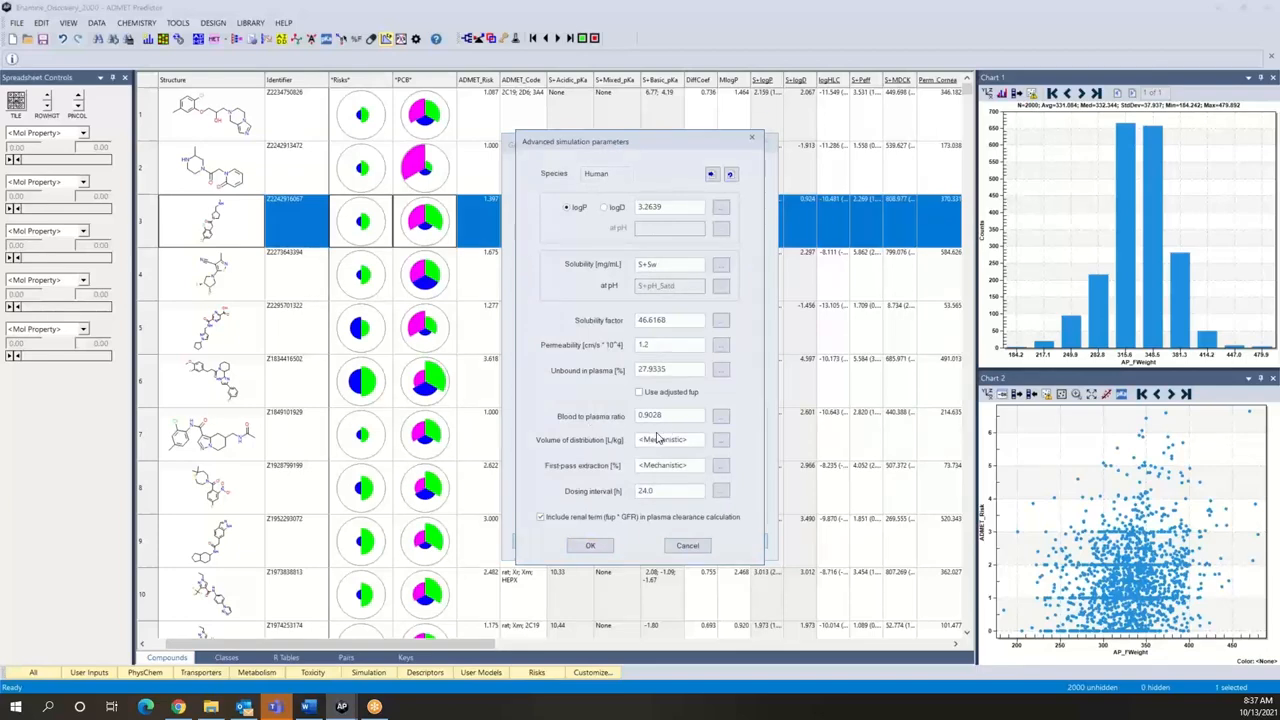
click(592, 546)
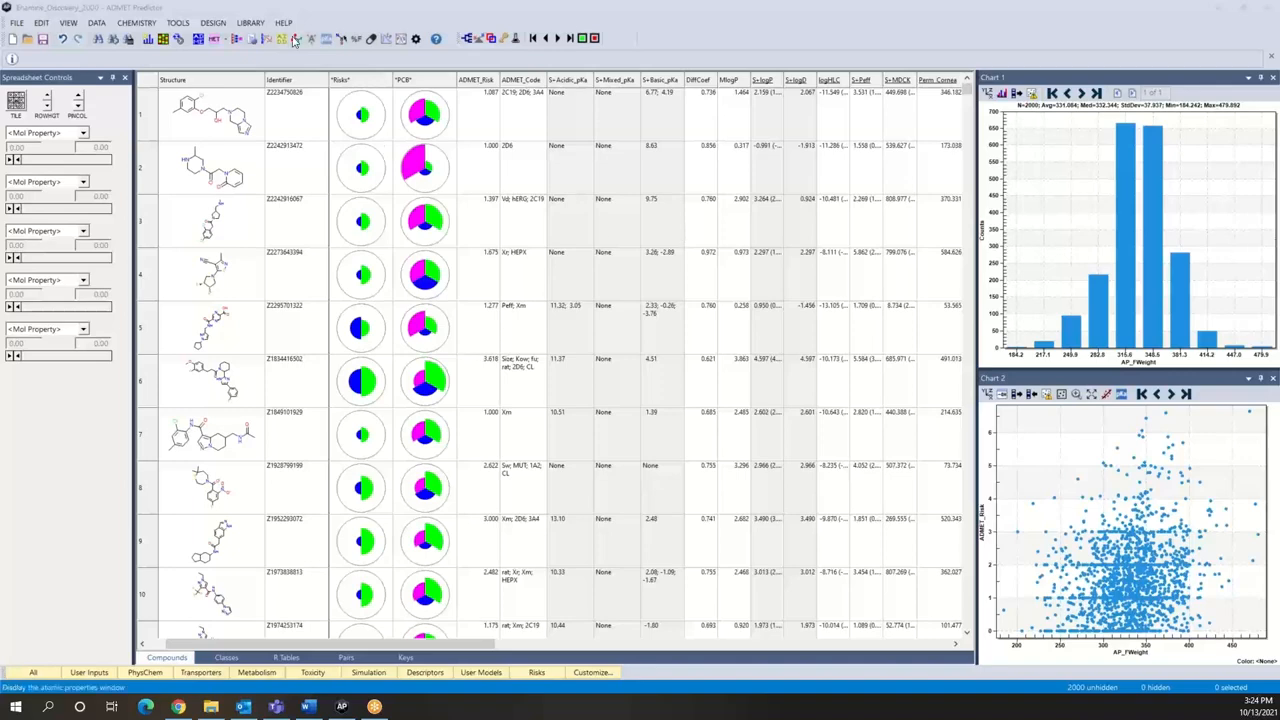
click(183, 29)
click(183, 28)
mouse_move(192, 40)
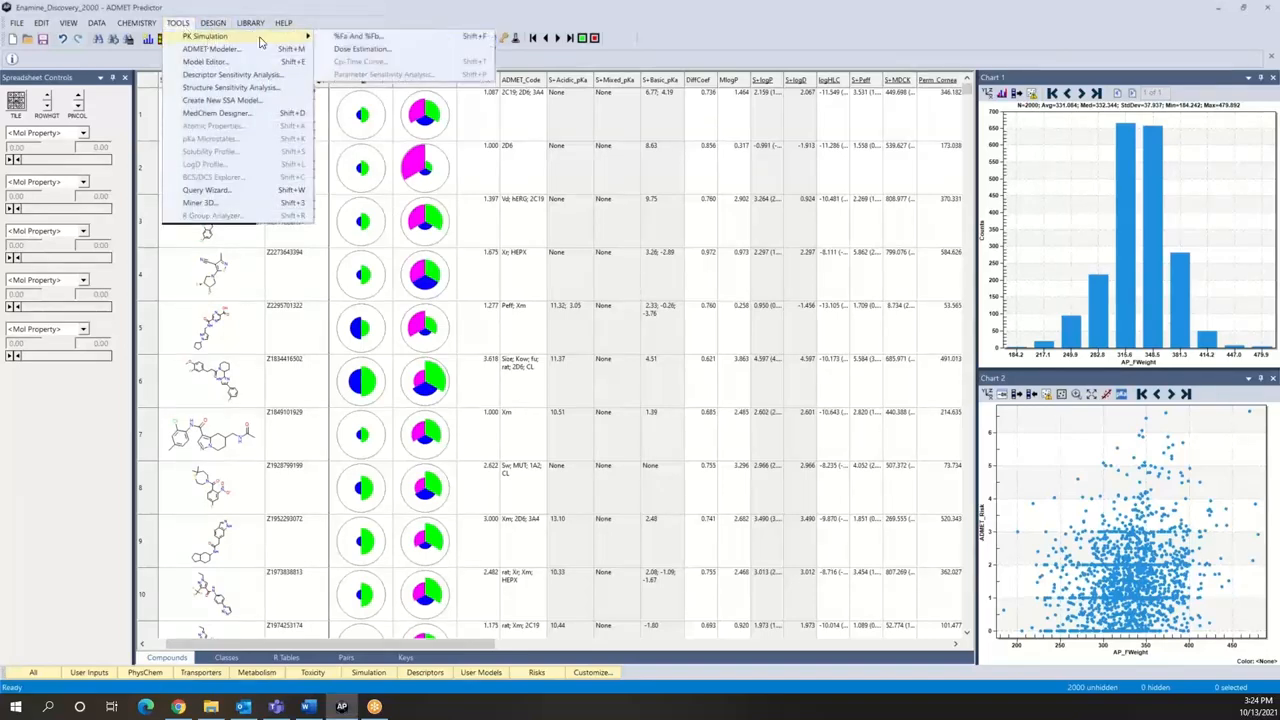
click(363, 21)
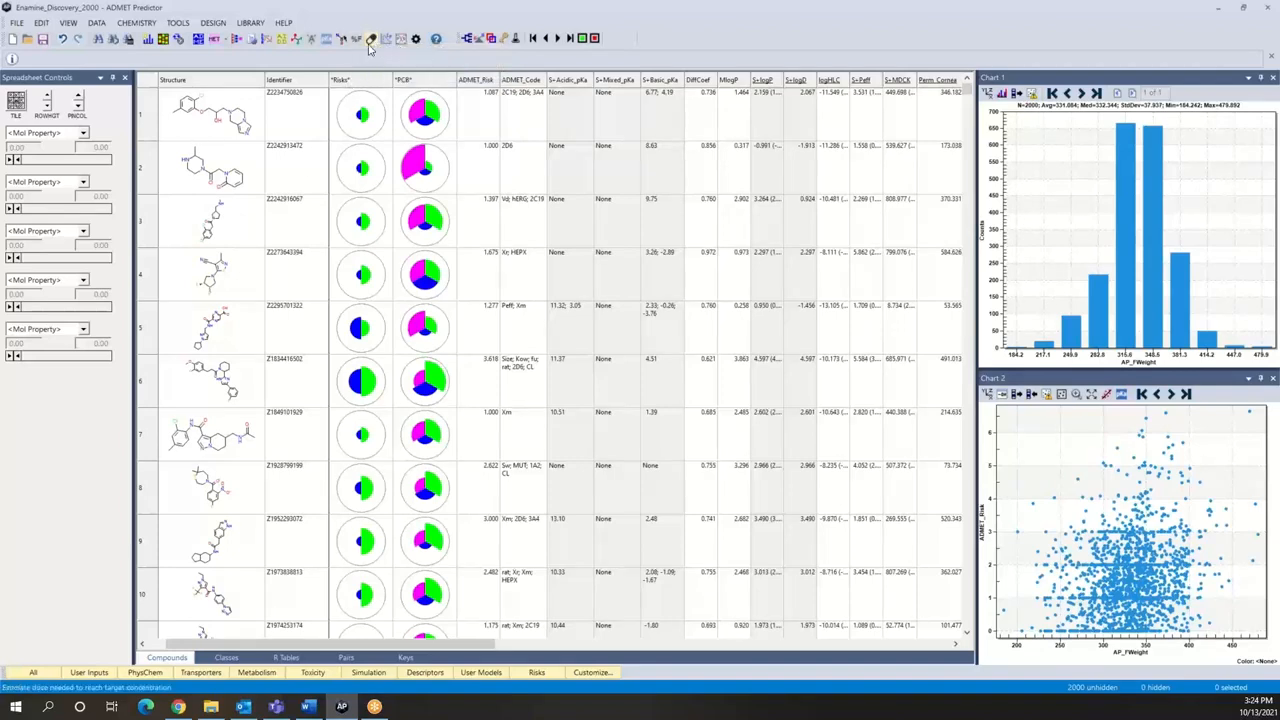
Step: Start a dose estimation for the compound library and set the target concentration unit to uM
click(371, 43)
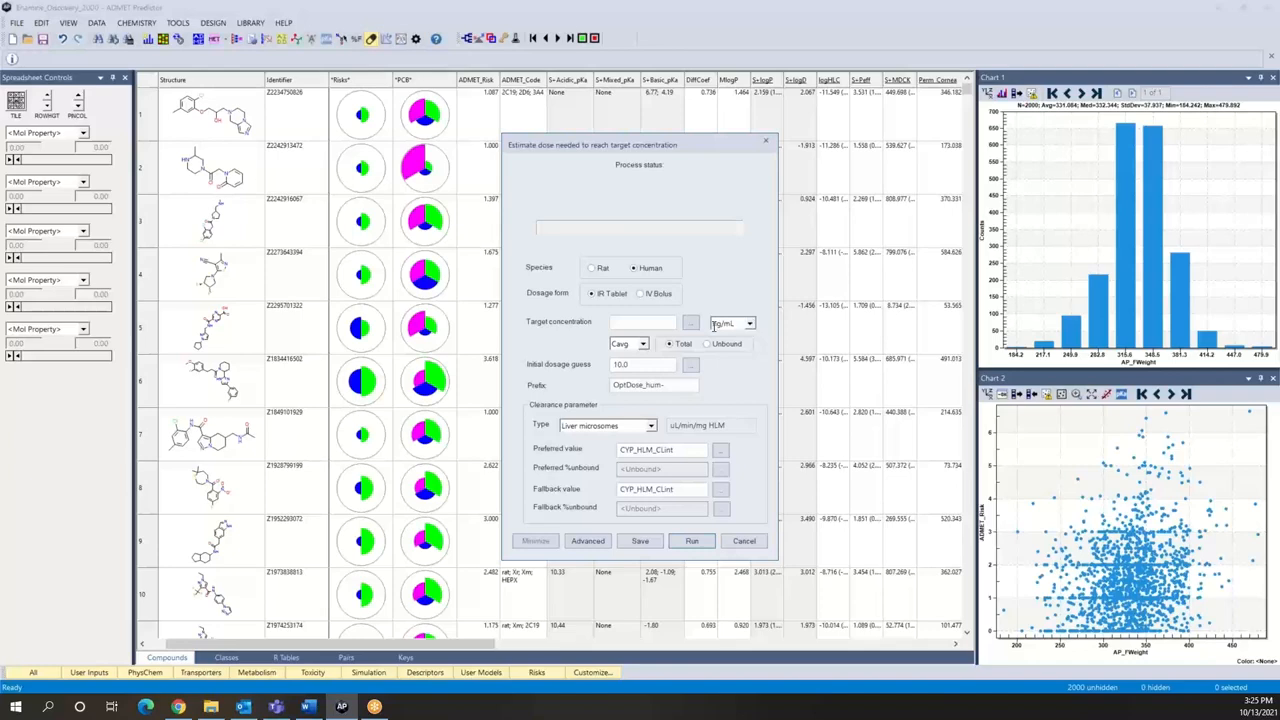
click(750, 324)
click(741, 348)
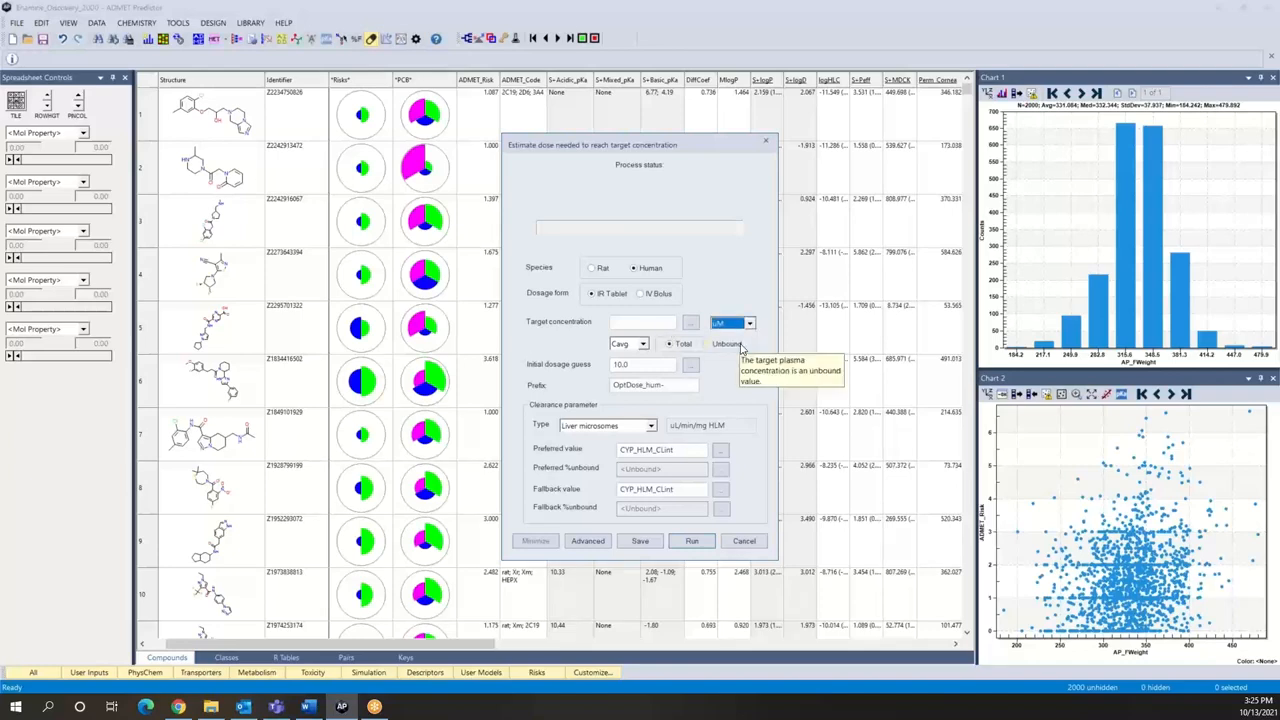
click(654, 323)
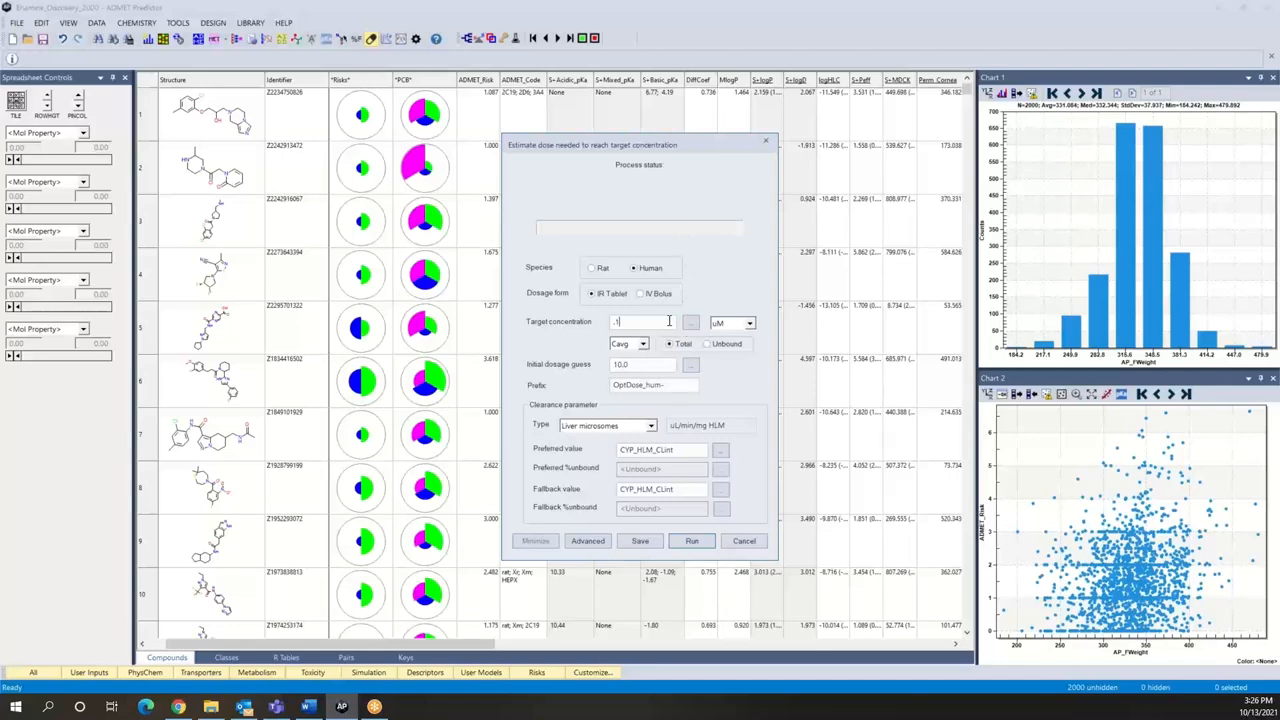
key(BackSpace)
key(BackSpace)
click(691, 326)
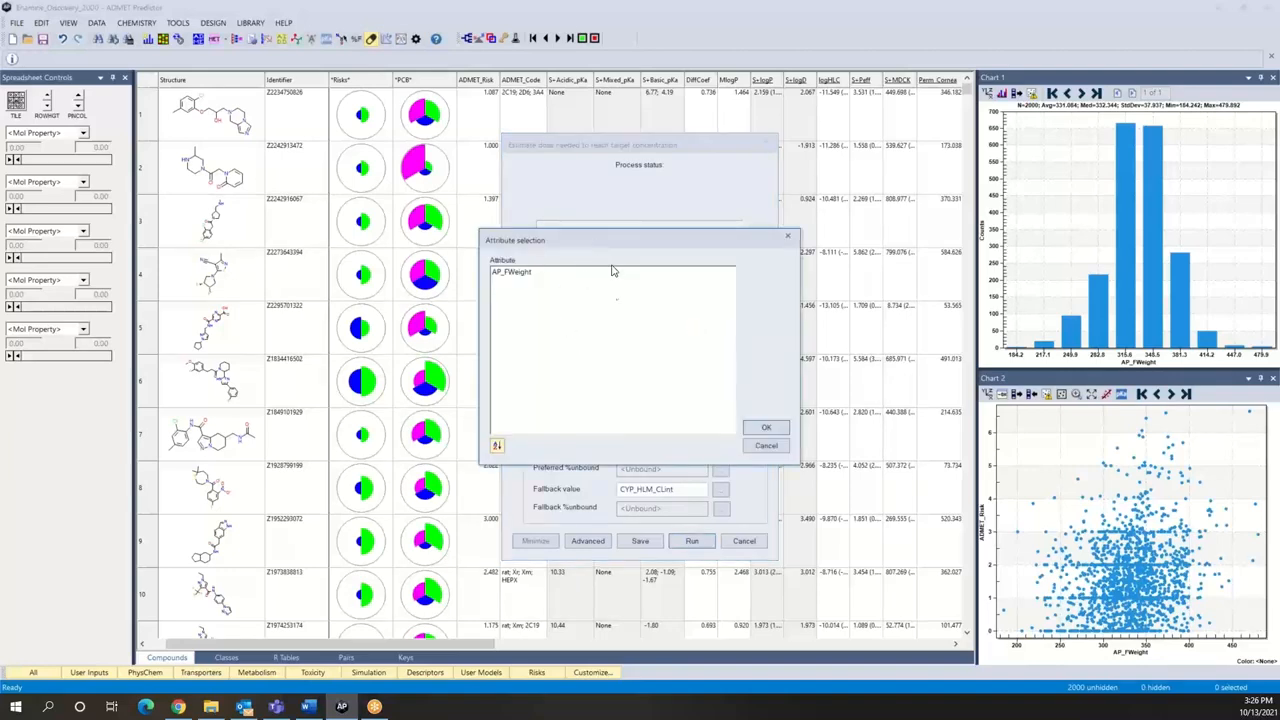
click(766, 429)
click(683, 385)
click(766, 446)
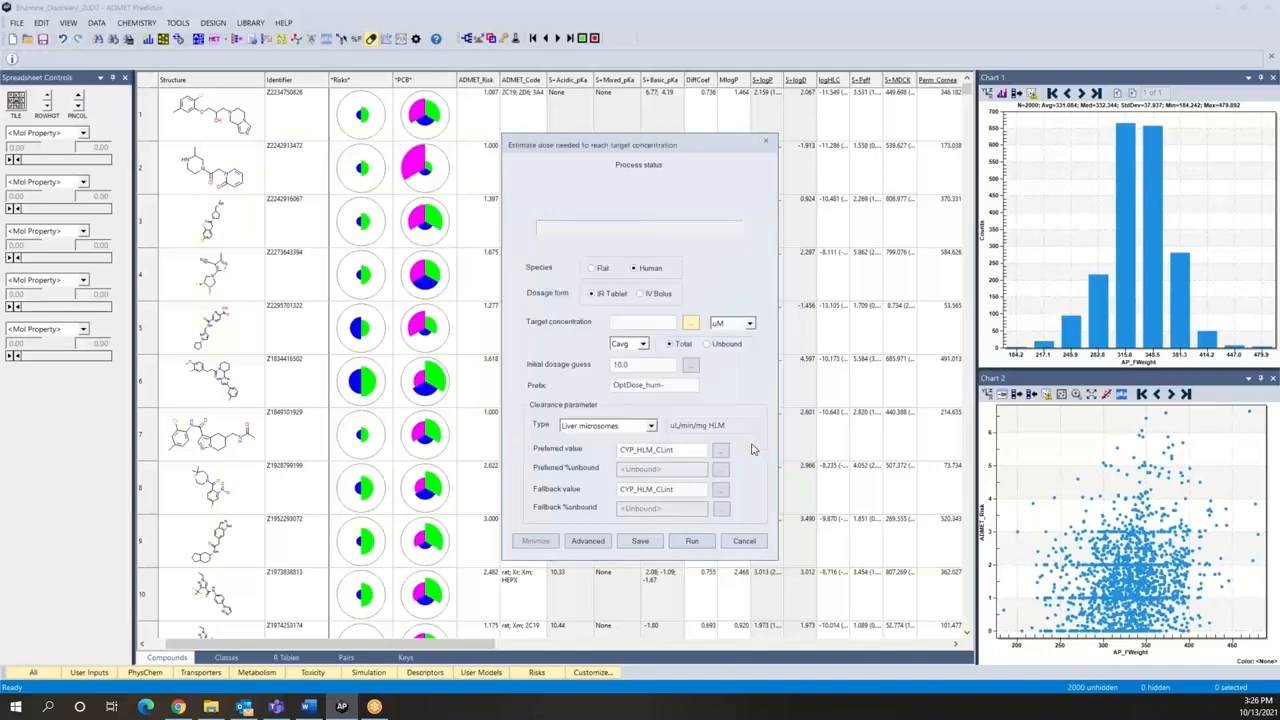
Step: Try Cmin as the target concentration type and return it to Cavg
click(644, 345)
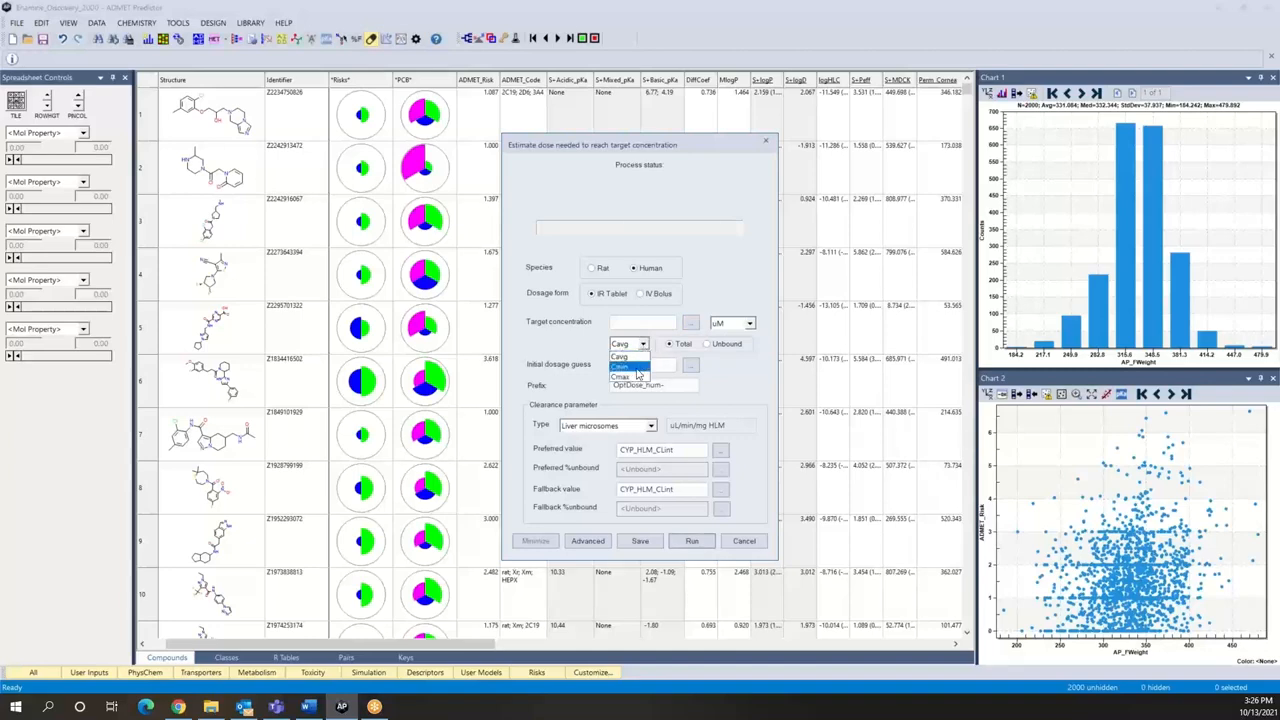
click(624, 369)
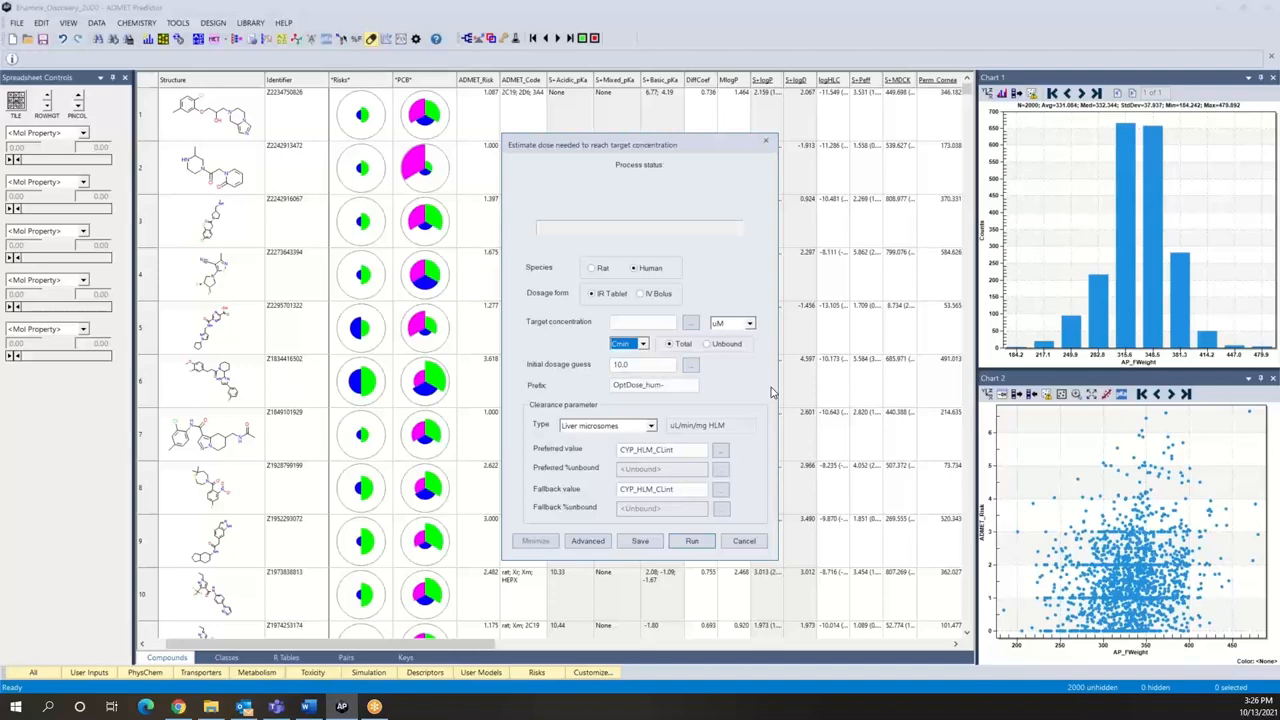
click(644, 345)
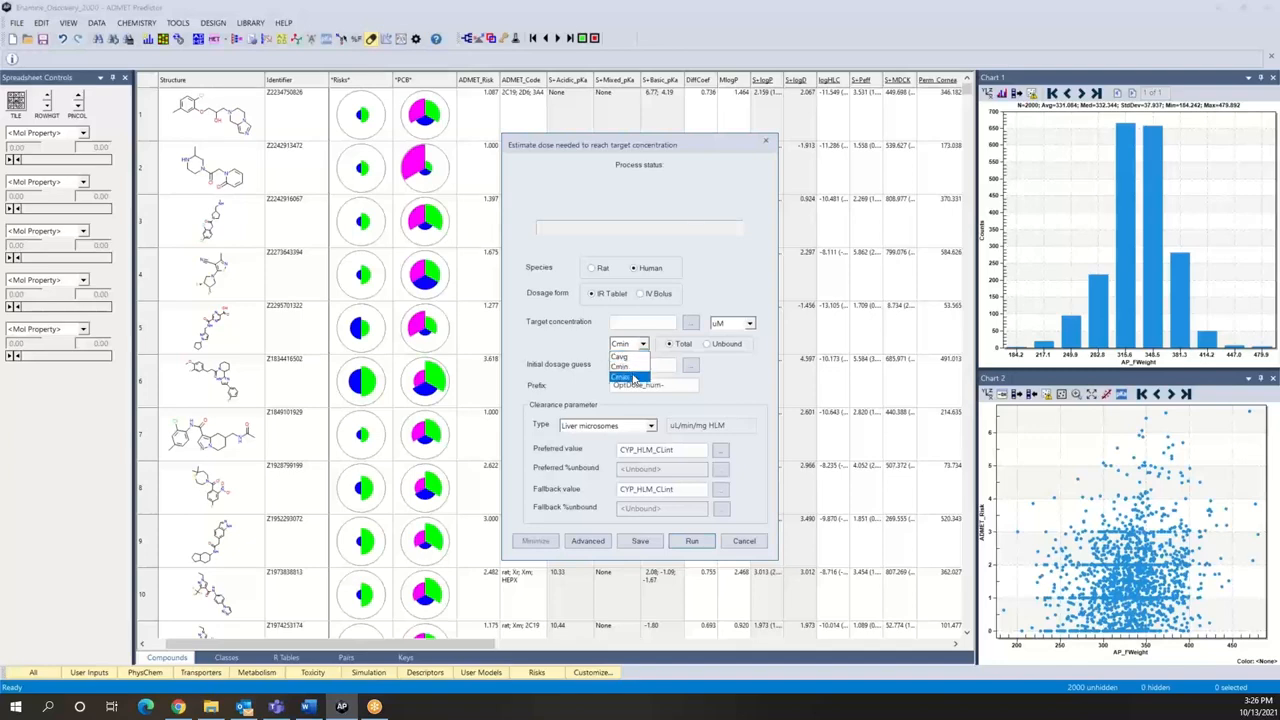
click(726, 394)
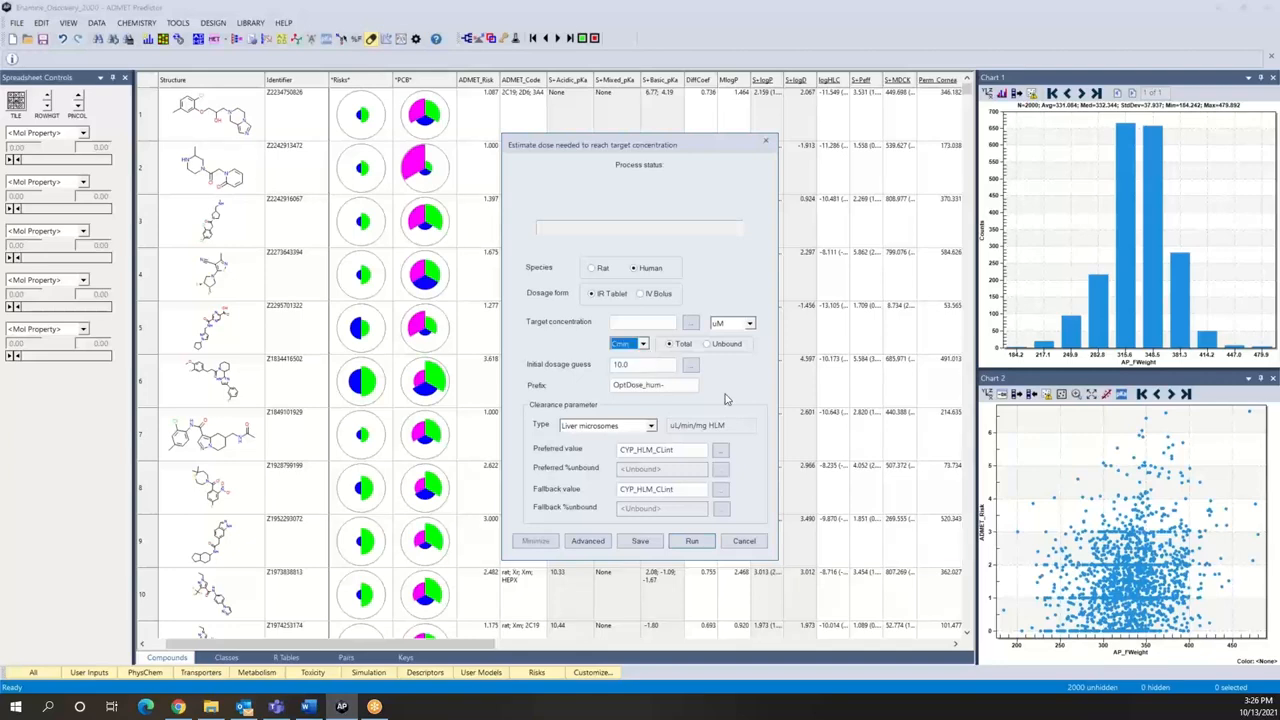
click(643, 345)
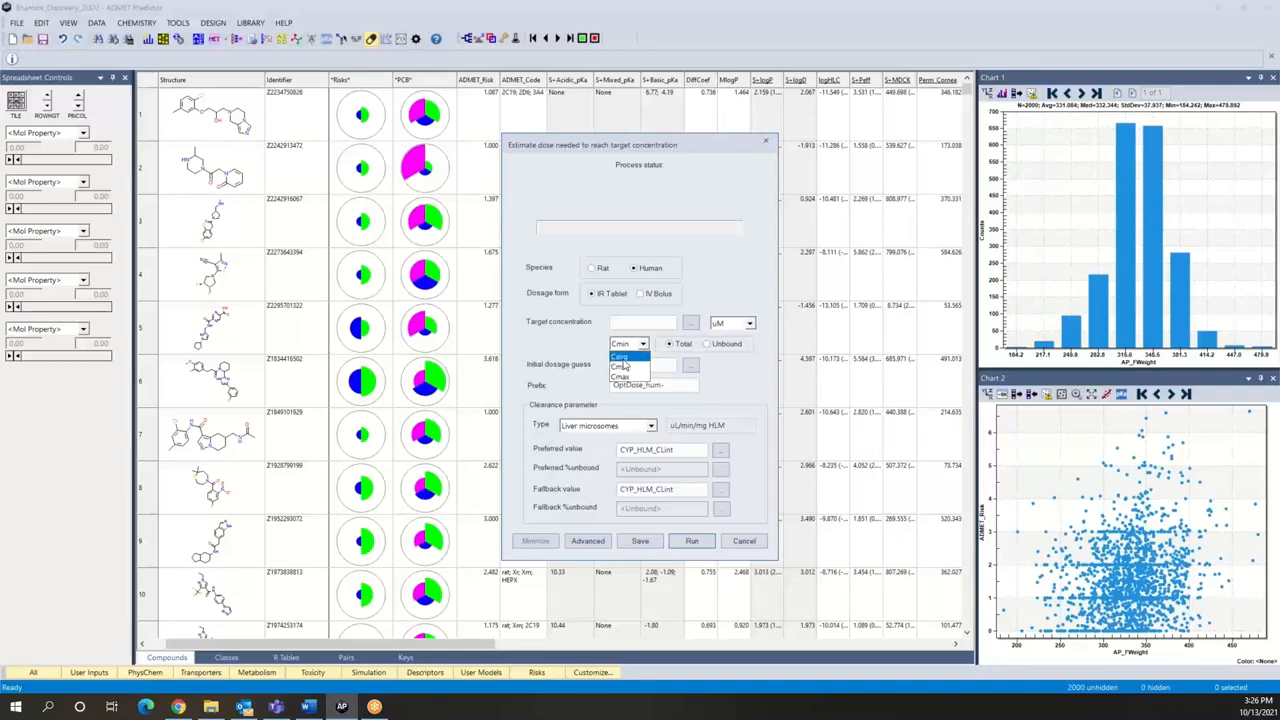
click(622, 360)
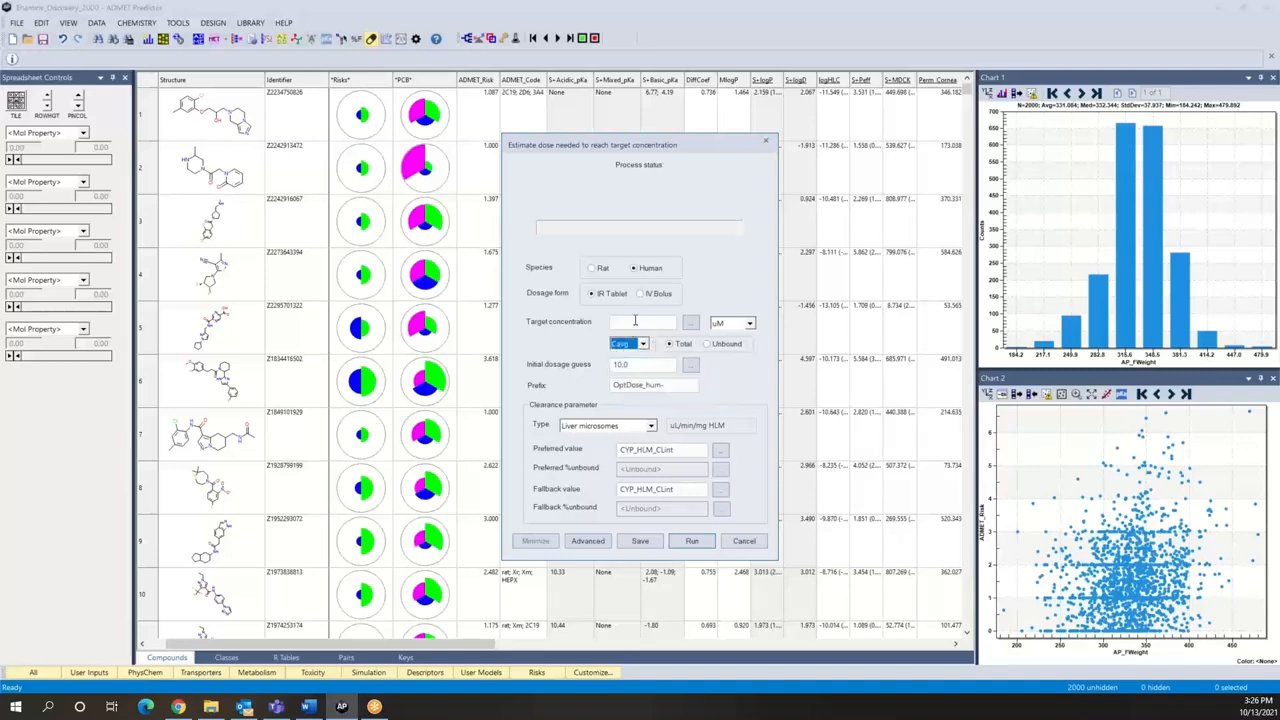
Step: Set the target concentration to 0.1 uM and run the dose estimation
click(633, 322)
text(.1)
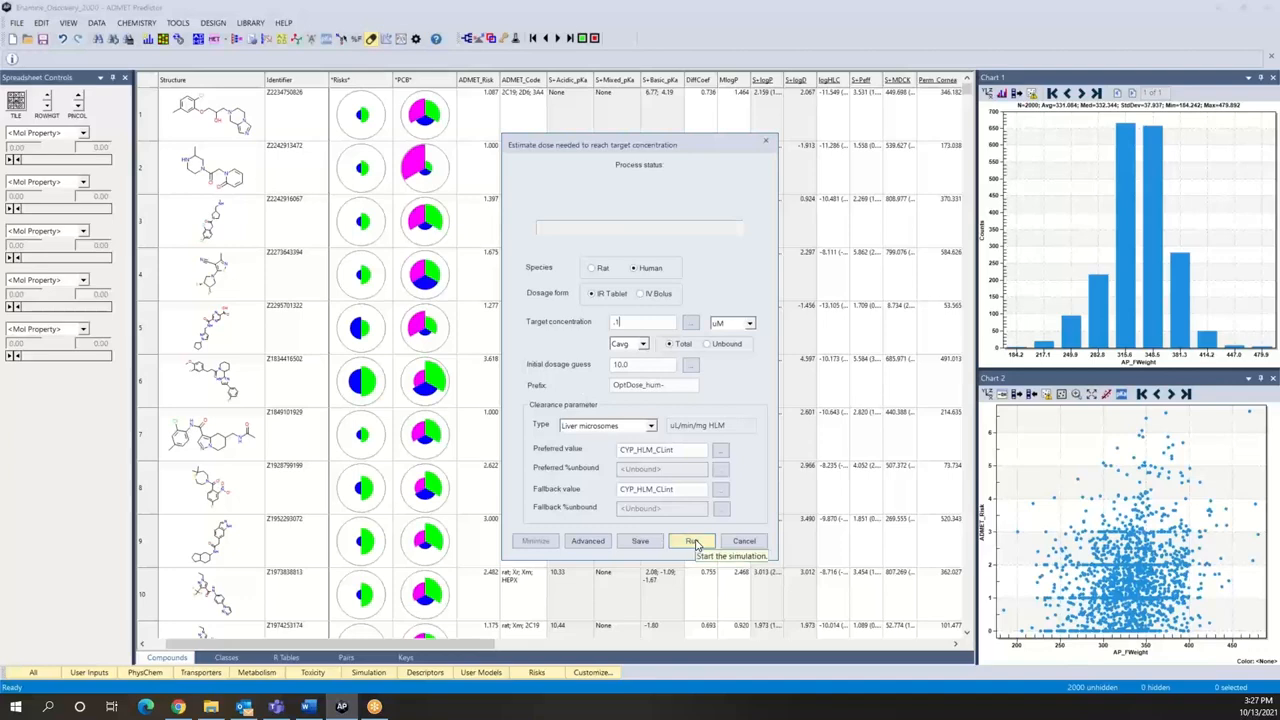
click(692, 542)
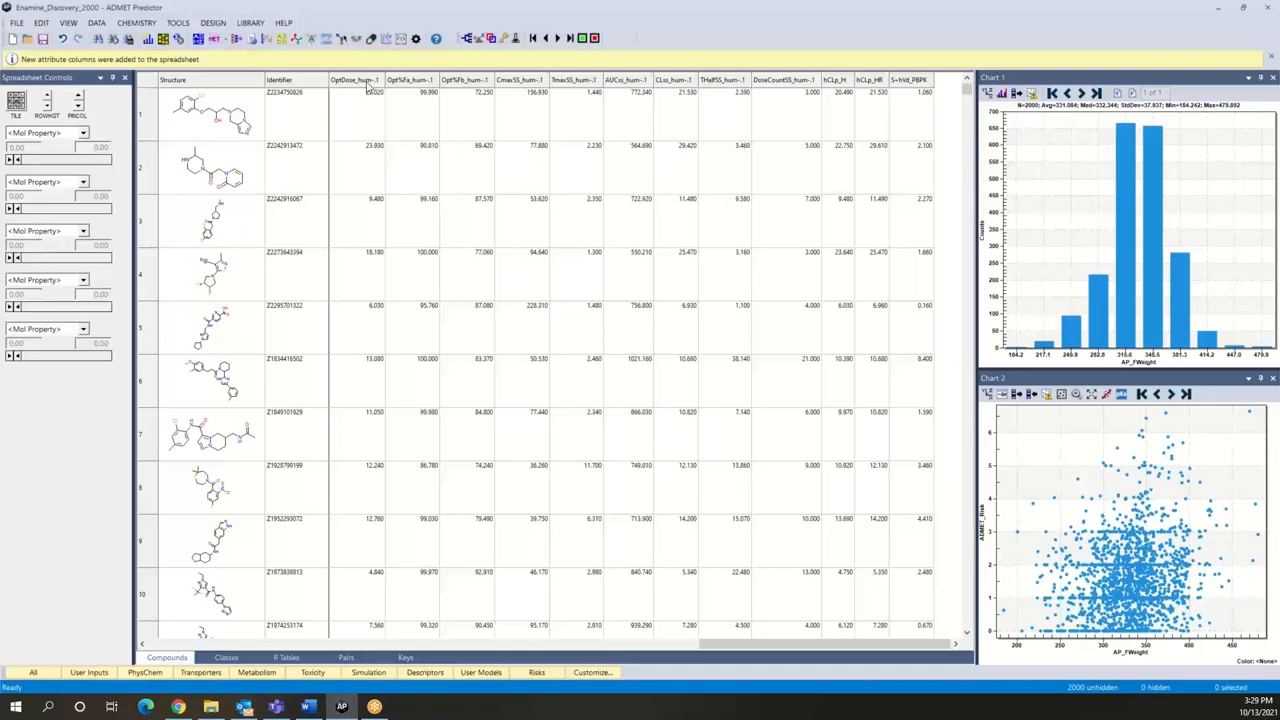
mouse_move(369, 88)
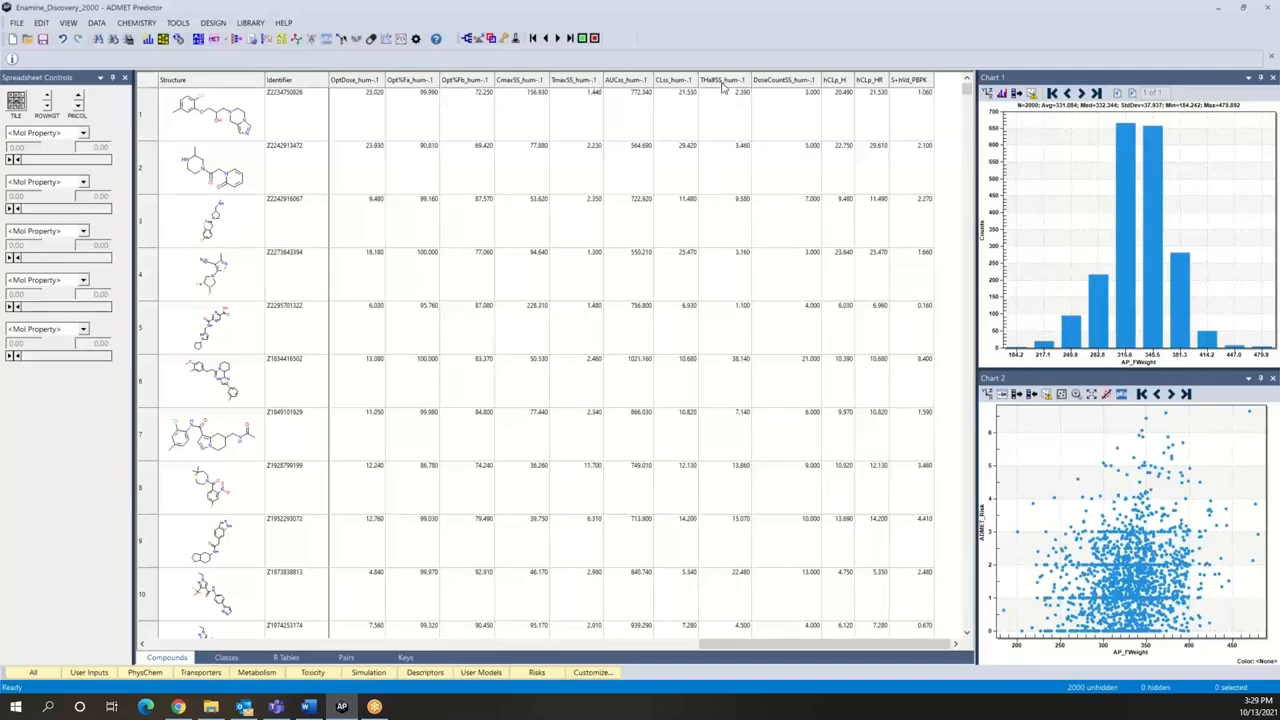
mouse_move(722, 87)
mouse_move(804, 88)
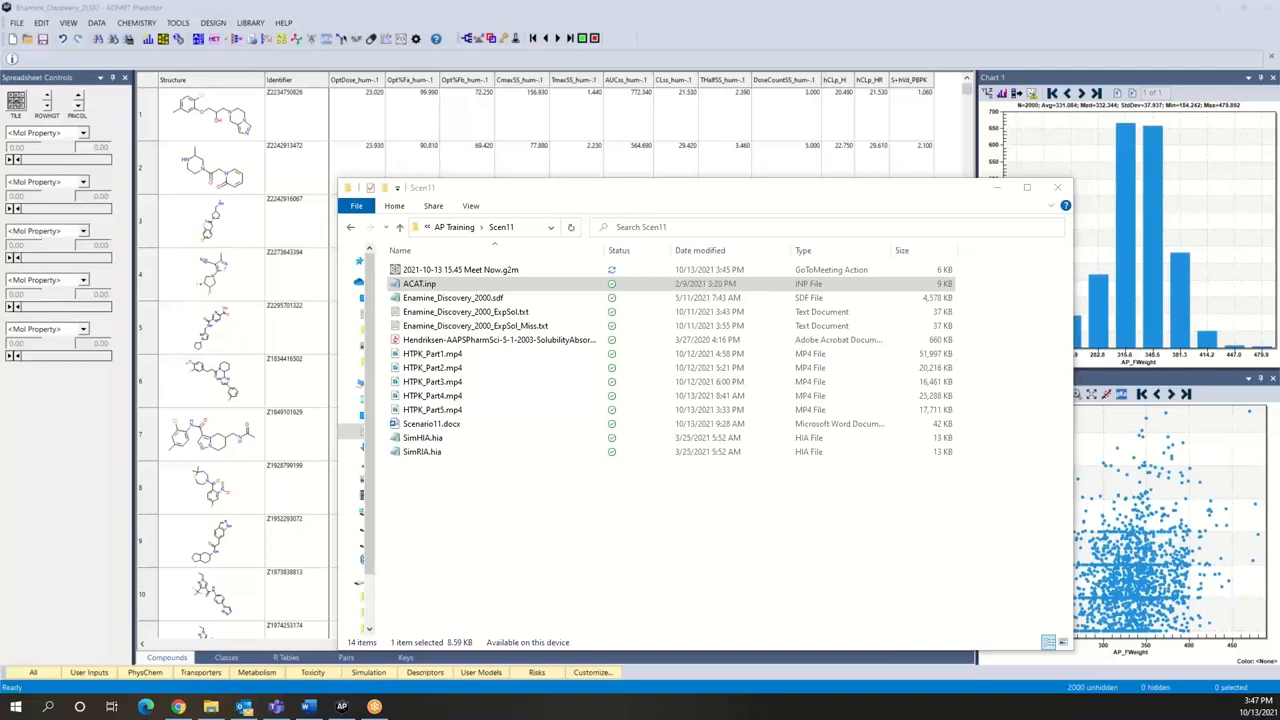
Step: Open ACAT.inp from the Scen11 folder in Notepad and read through its list of recognized model parameters
right_click(509, 289)
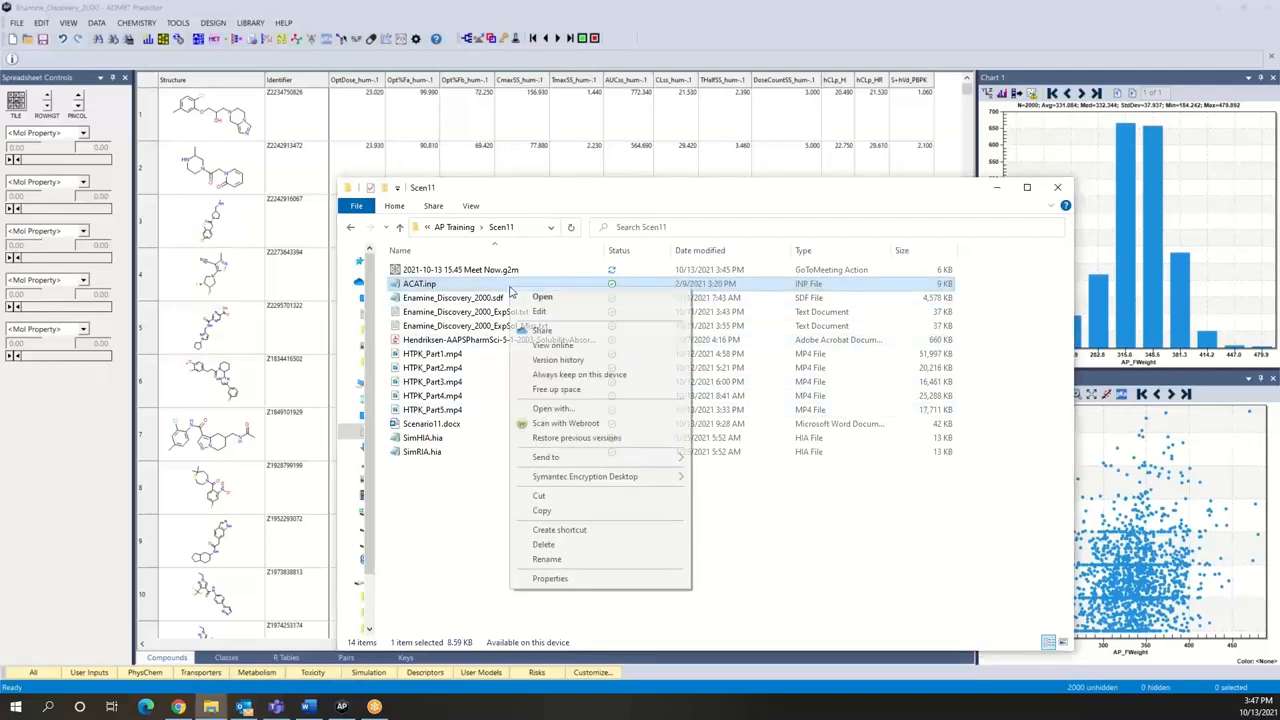
click(542, 297)
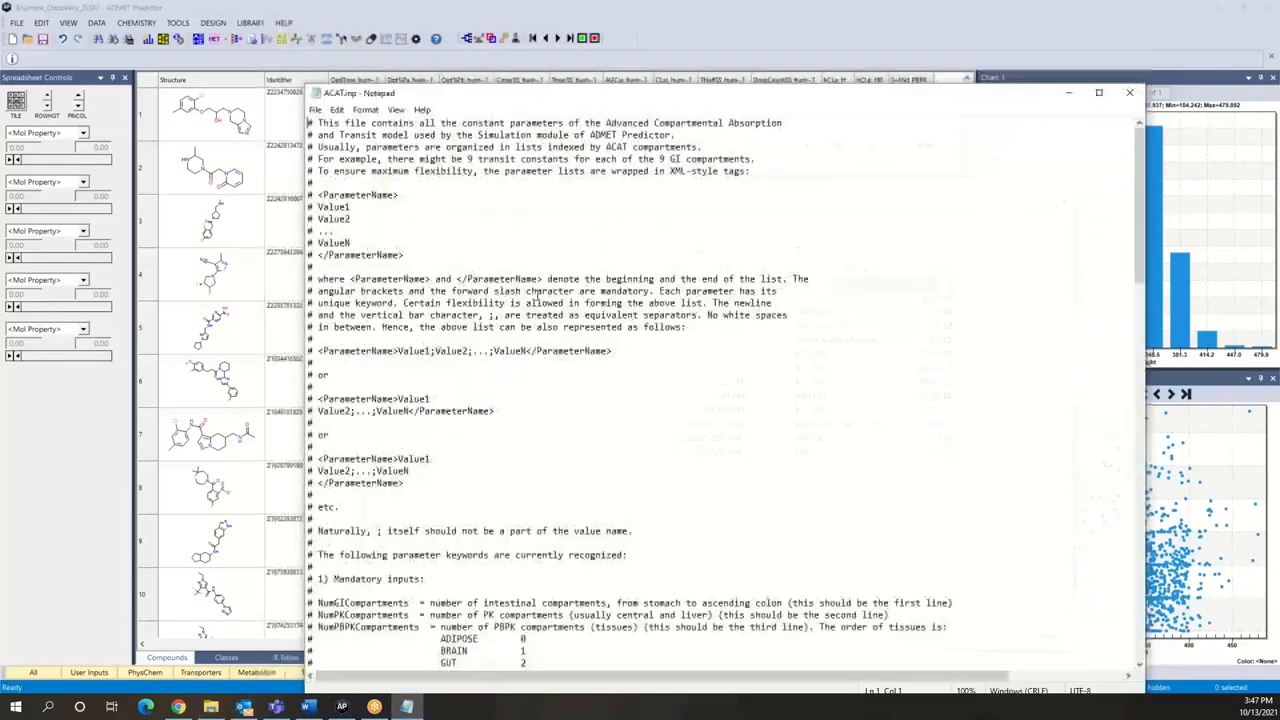
scroll(567, 457, down, 6)
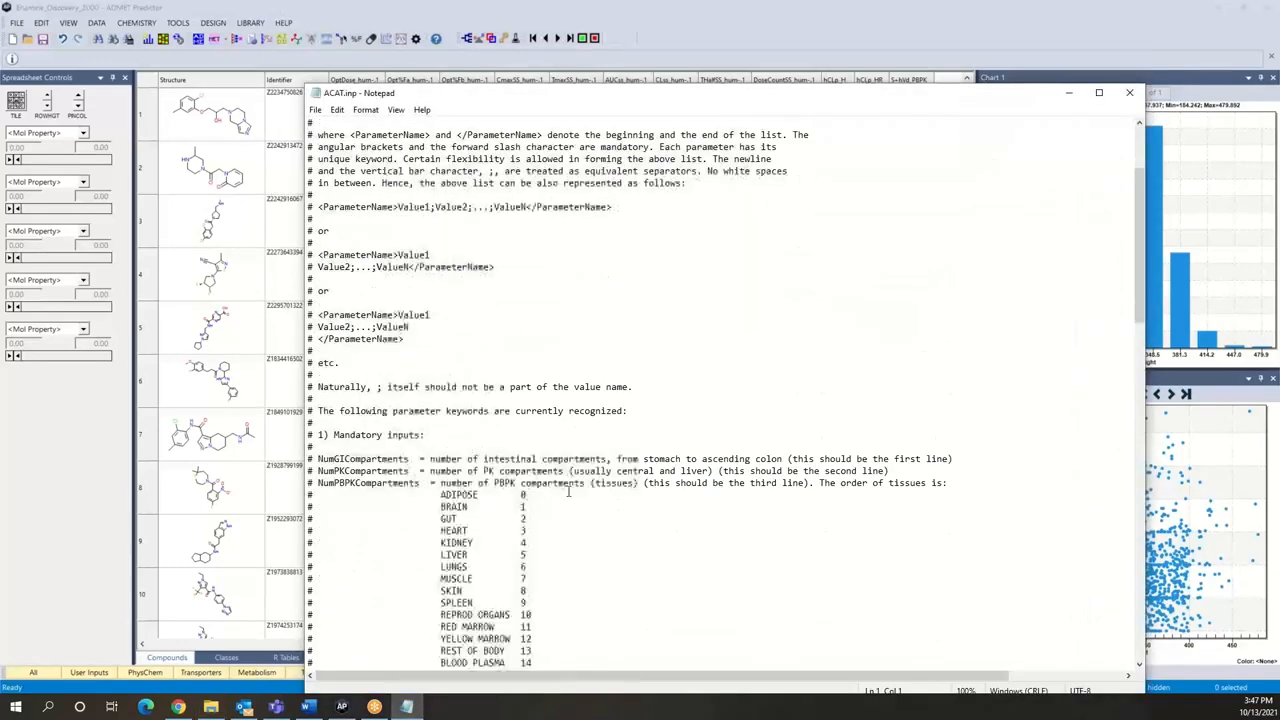
scroll(567, 491, down, 11)
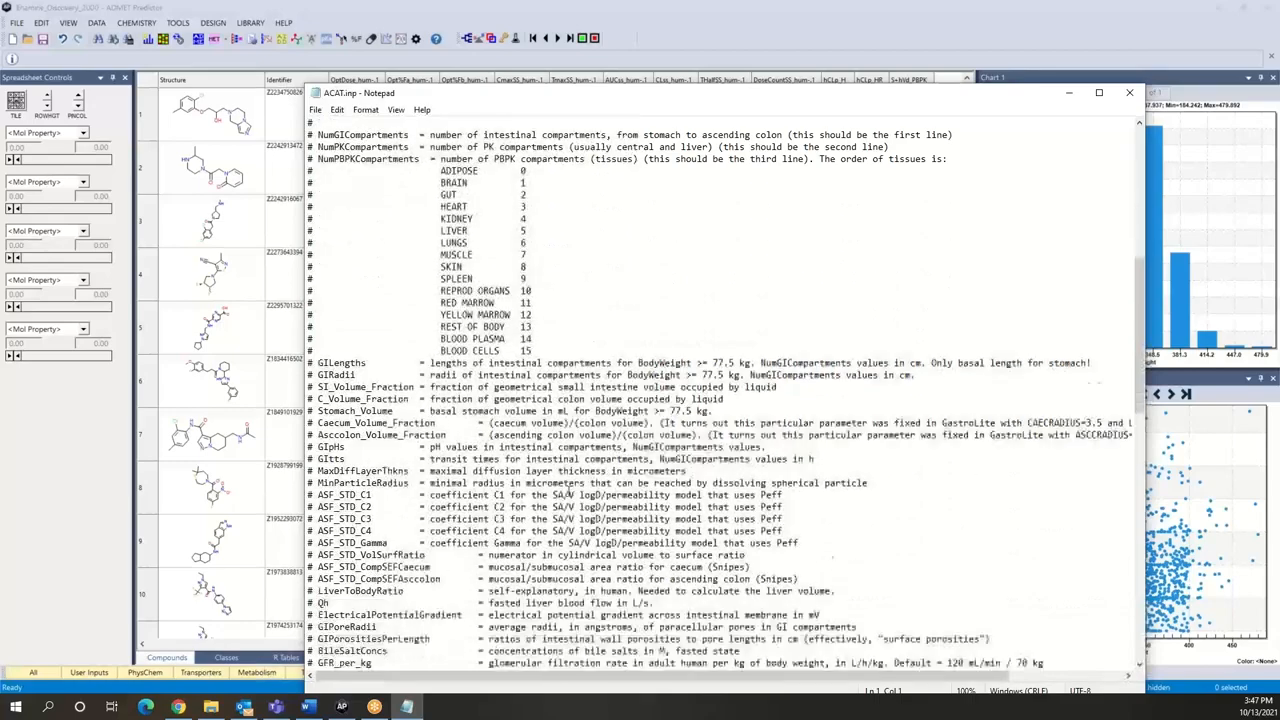
scroll(572, 490, down, 5)
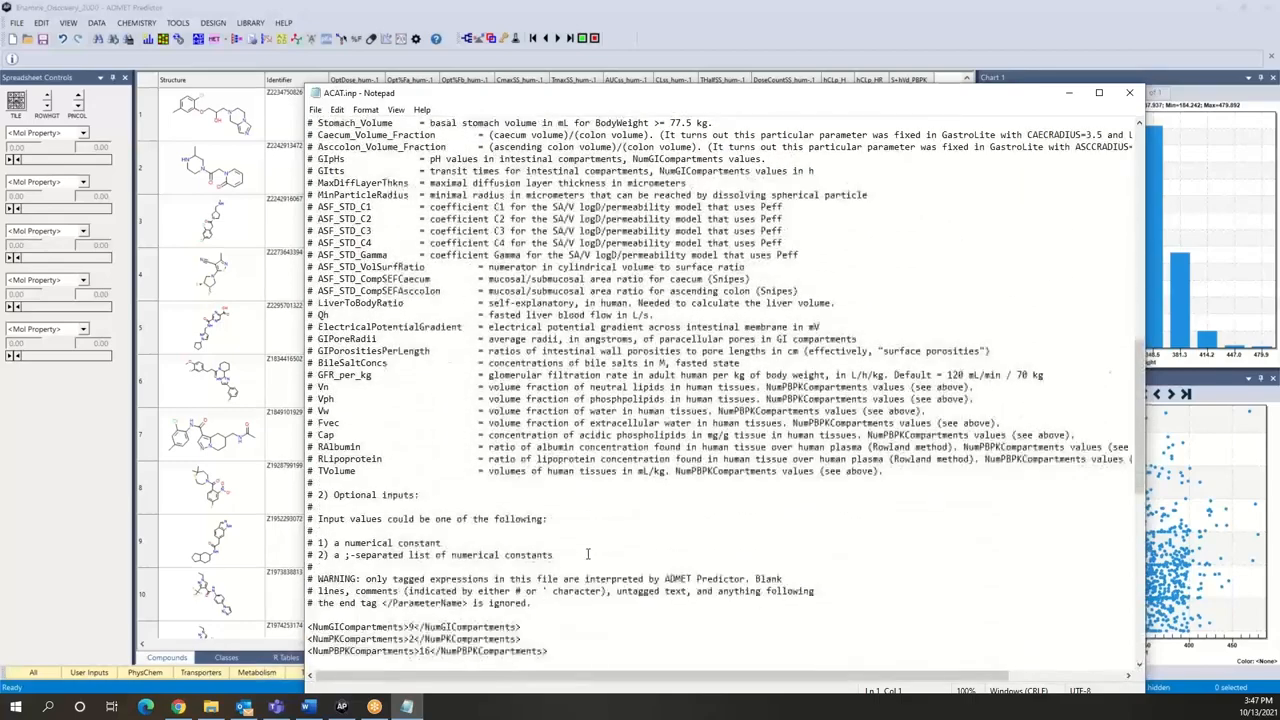
scroll(495, 397, up, 2)
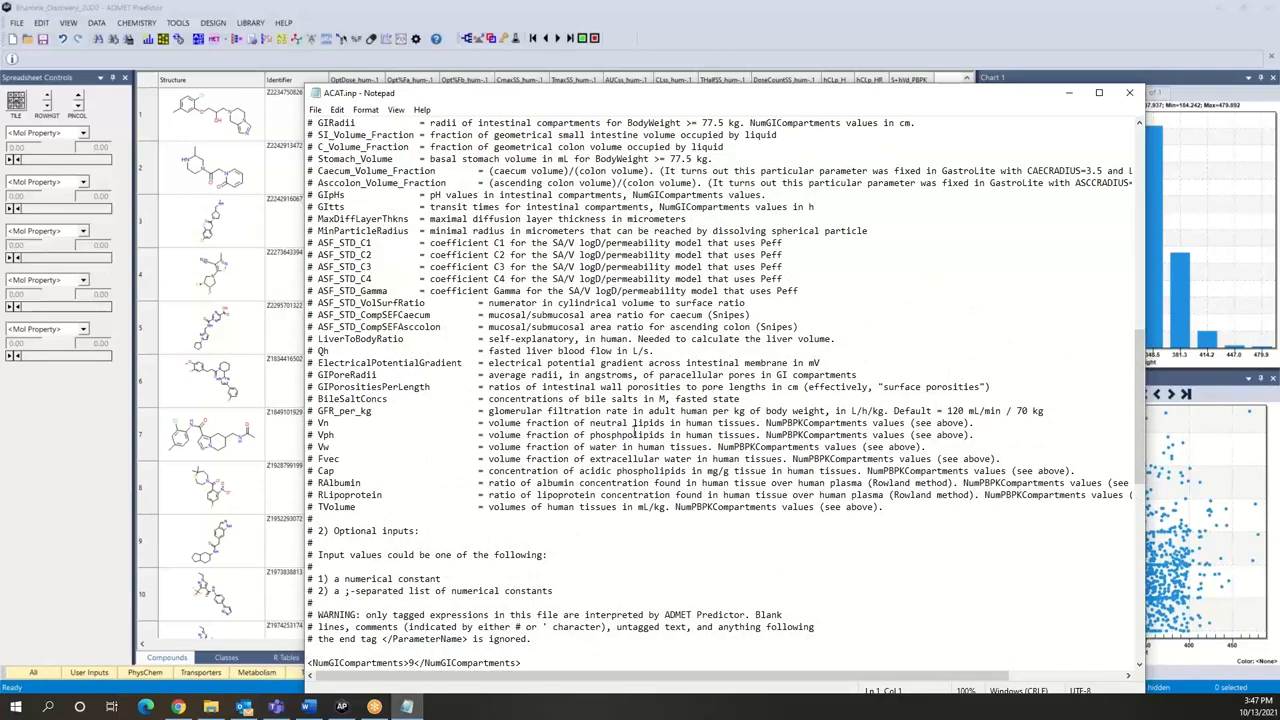
Step: Examine the tagged GI compartment, ASF coefficient and tissue parameter values in ACAT.inp, and close the file
scroll(666, 462, down, 5)
scroll(666, 462, down, 9)
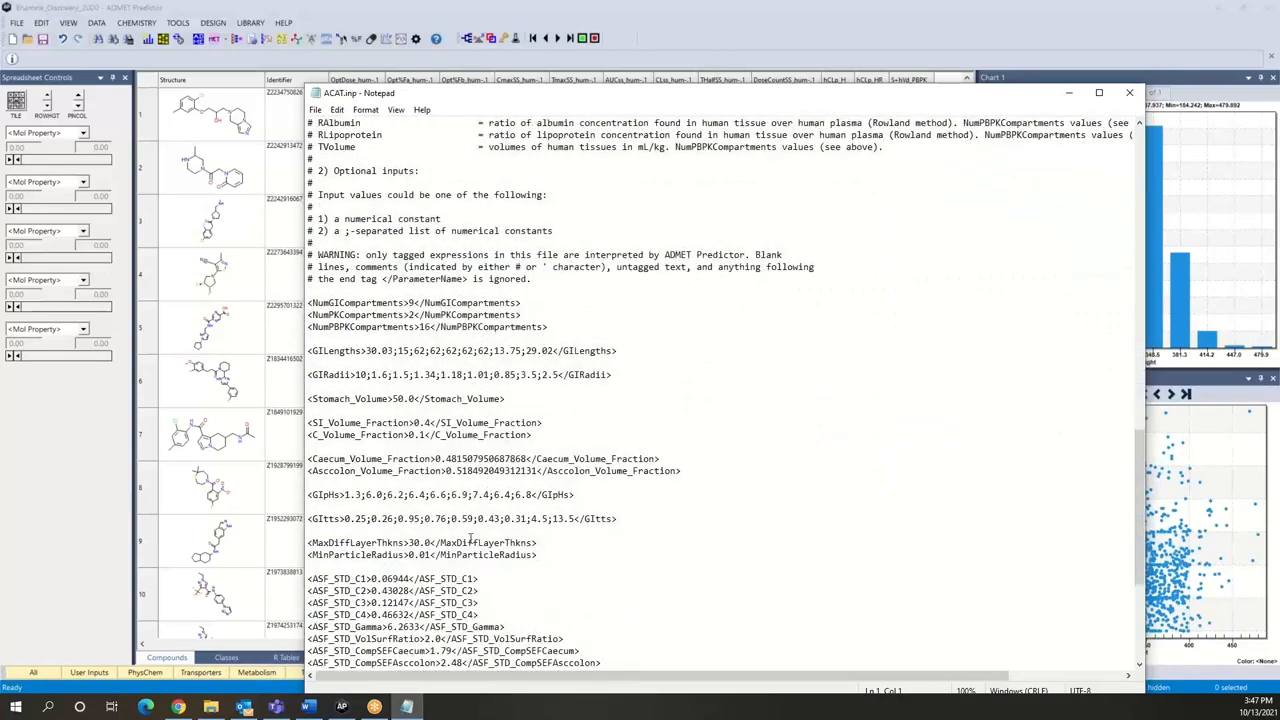
scroll(402, 507, down, 2)
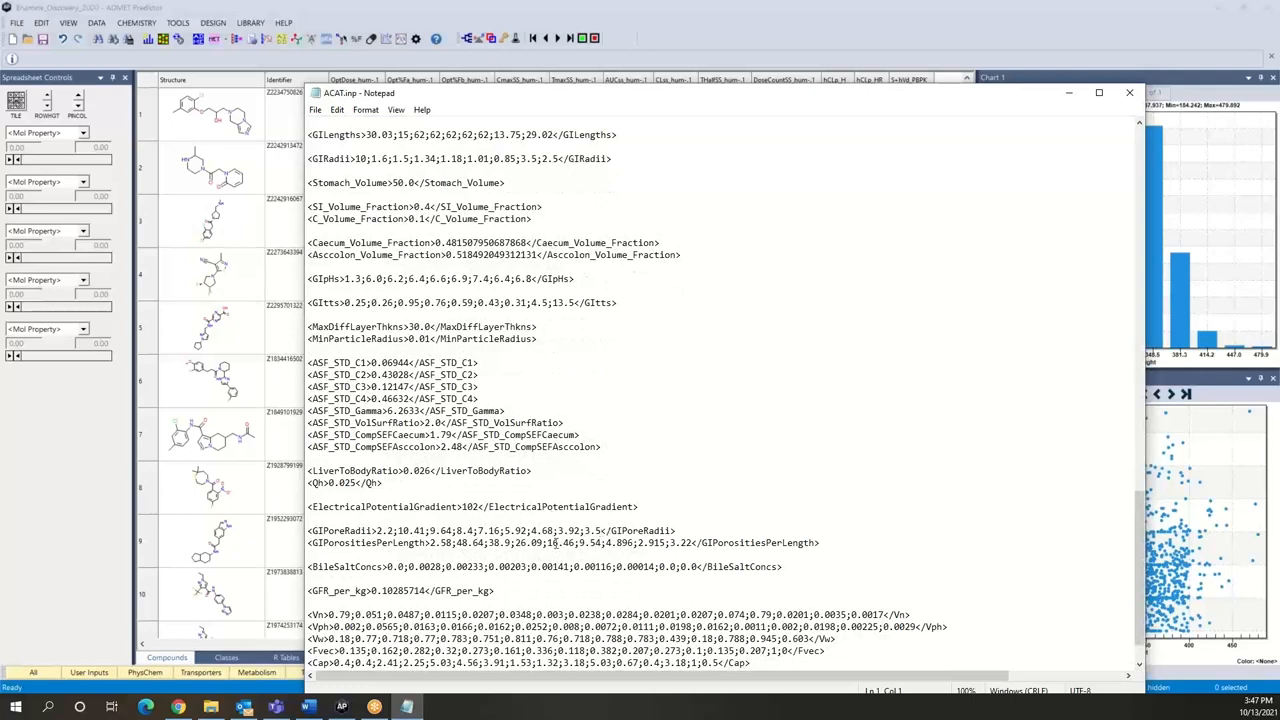
scroll(459, 510, down, 2)
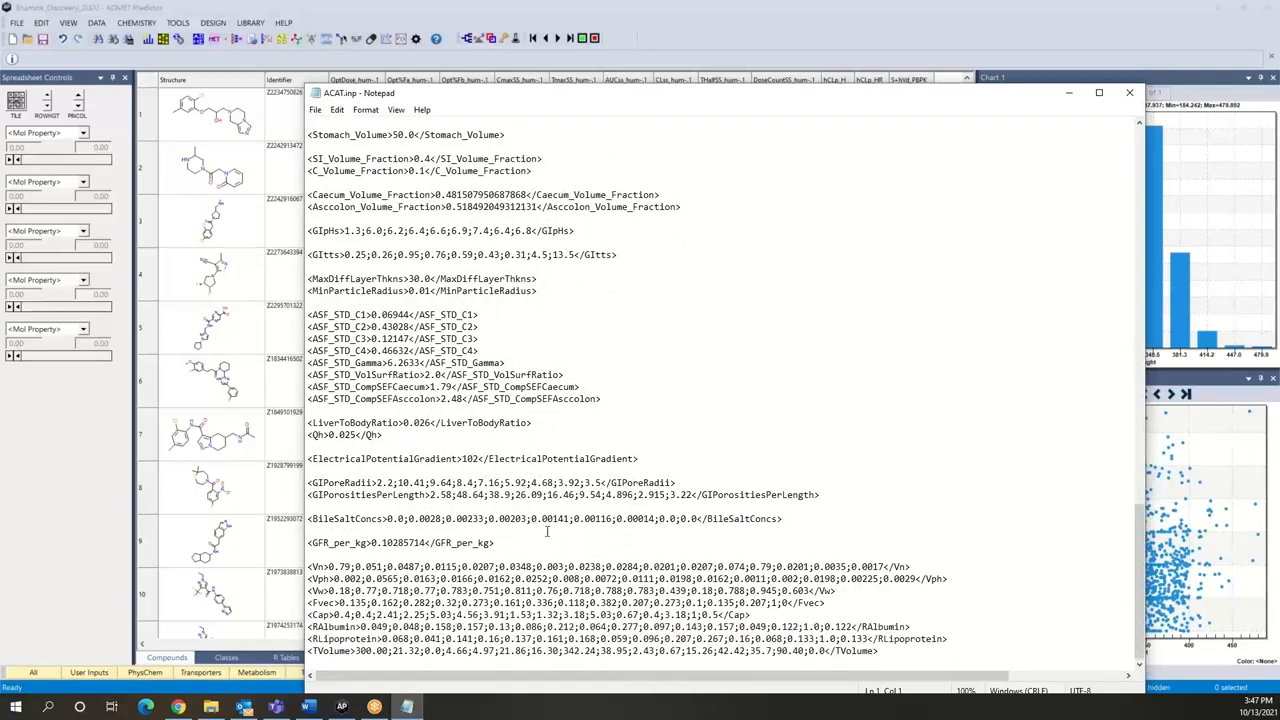
scroll(865, 295, up, 3)
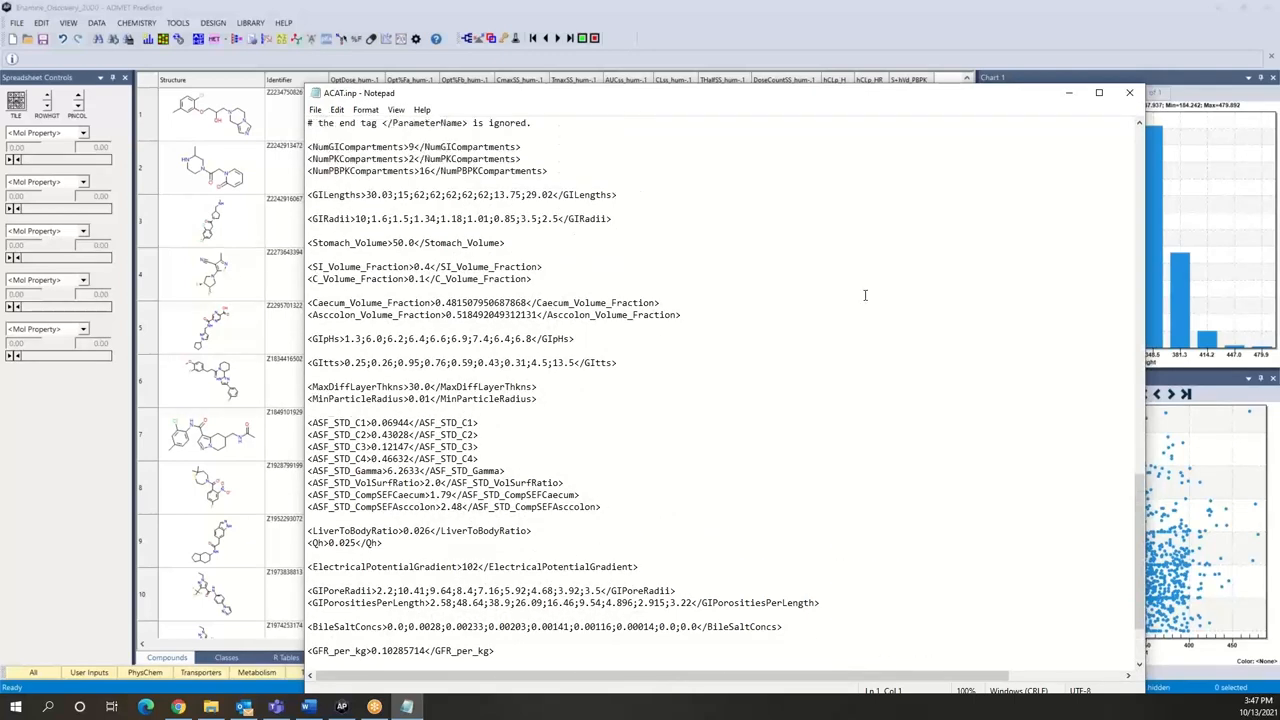
click(1128, 96)
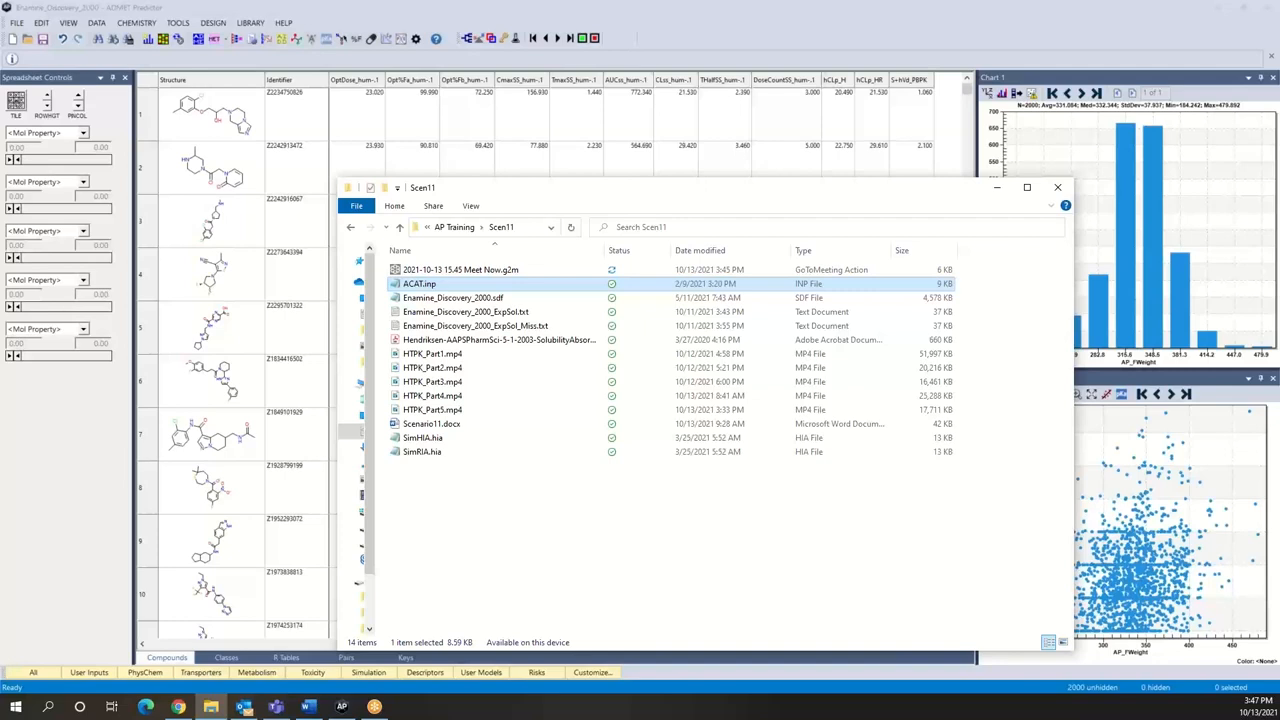
Step: Open SimHIA.hia from the Scen11 folder for editing in Notepad and read its mandatory and optional input keyword descriptions and syntax examples
click(433, 442)
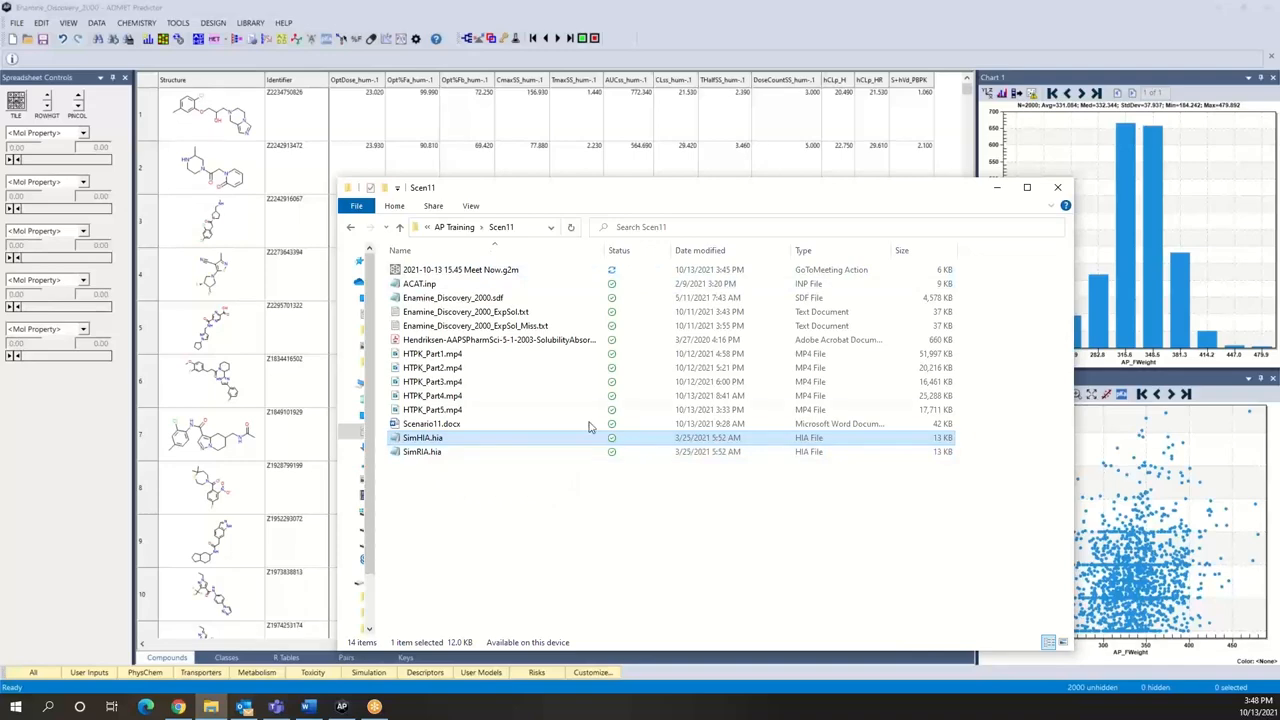
right_click(443, 438)
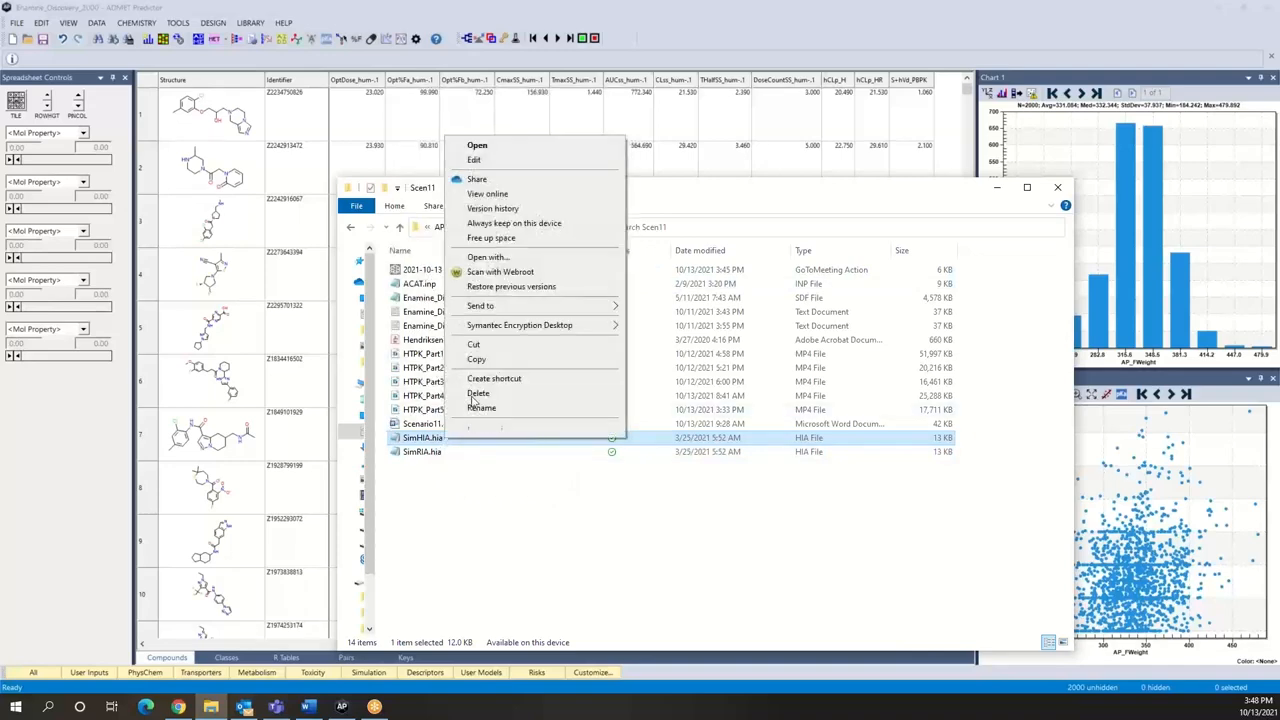
click(509, 154)
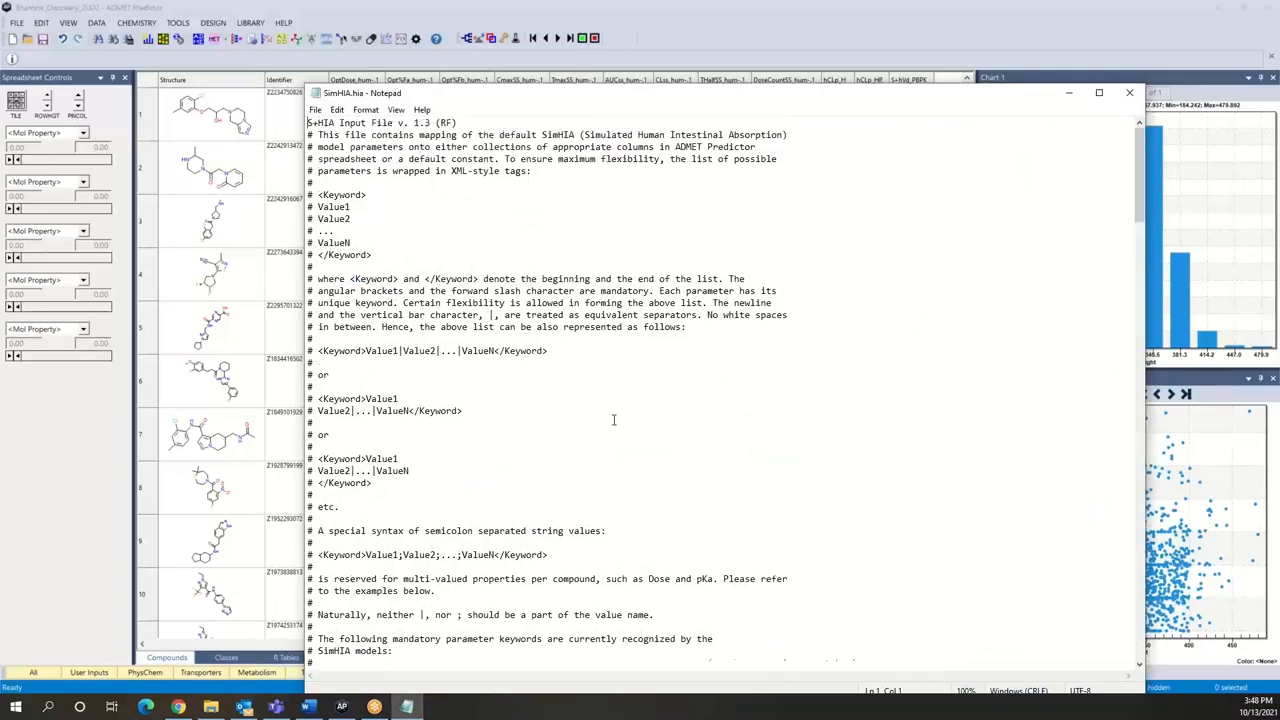
scroll(614, 420, down, 8)
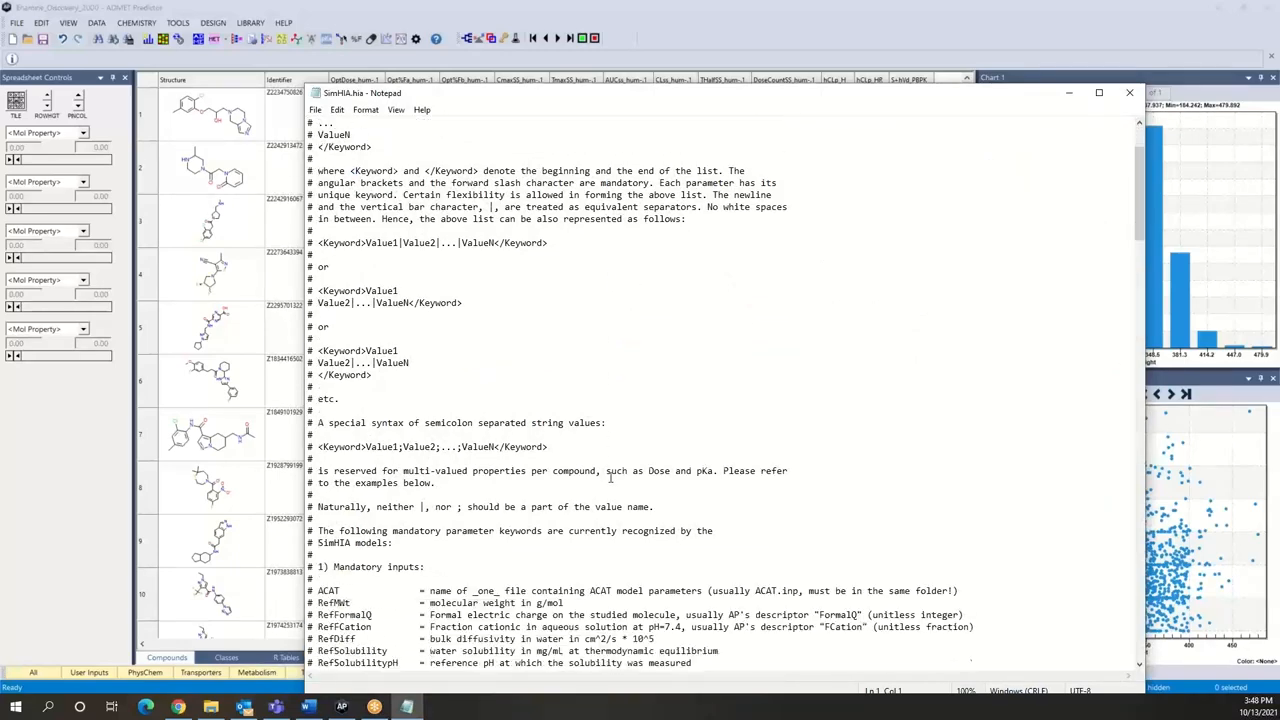
scroll(609, 479, down, 4)
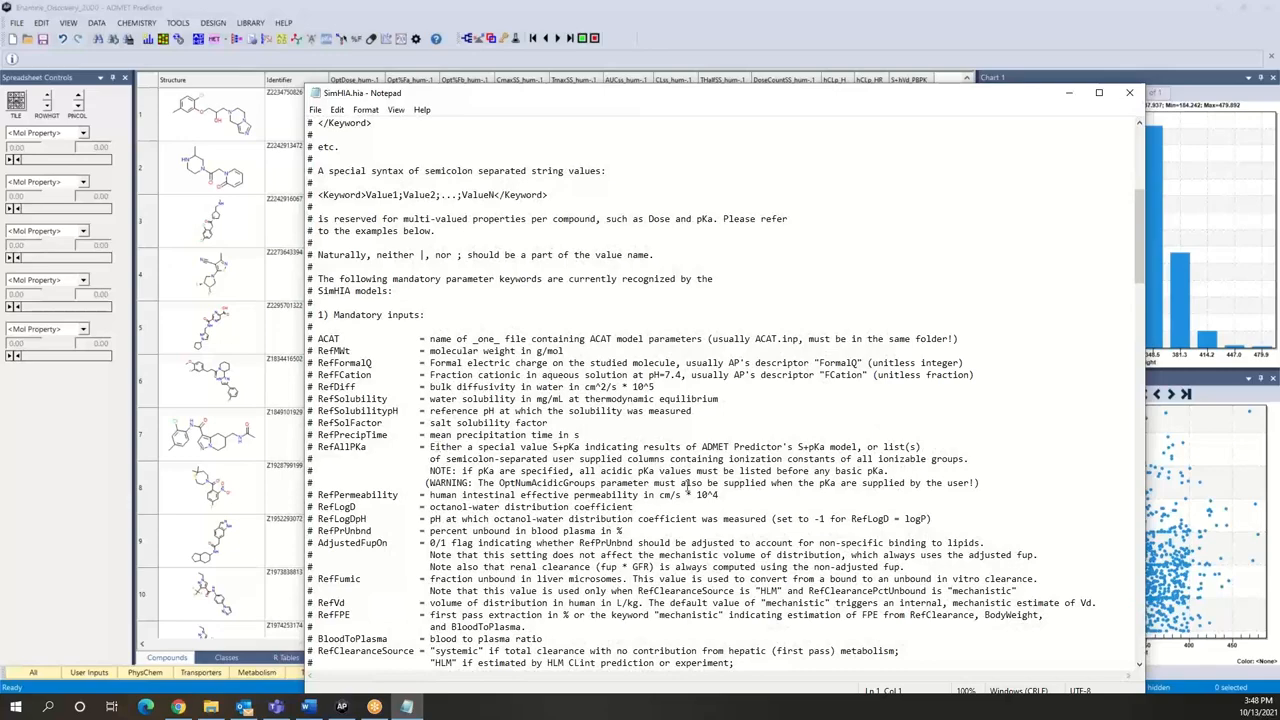
scroll(683, 497, down, 6)
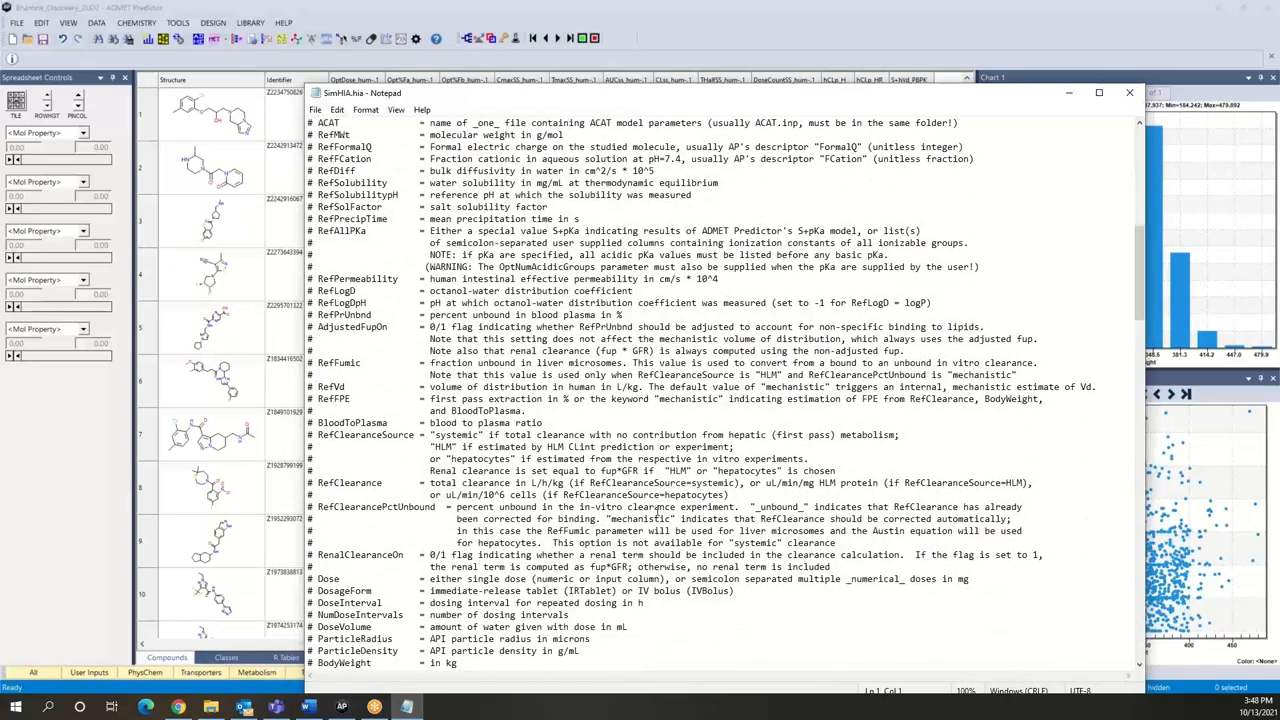
scroll(658, 508, down, 5)
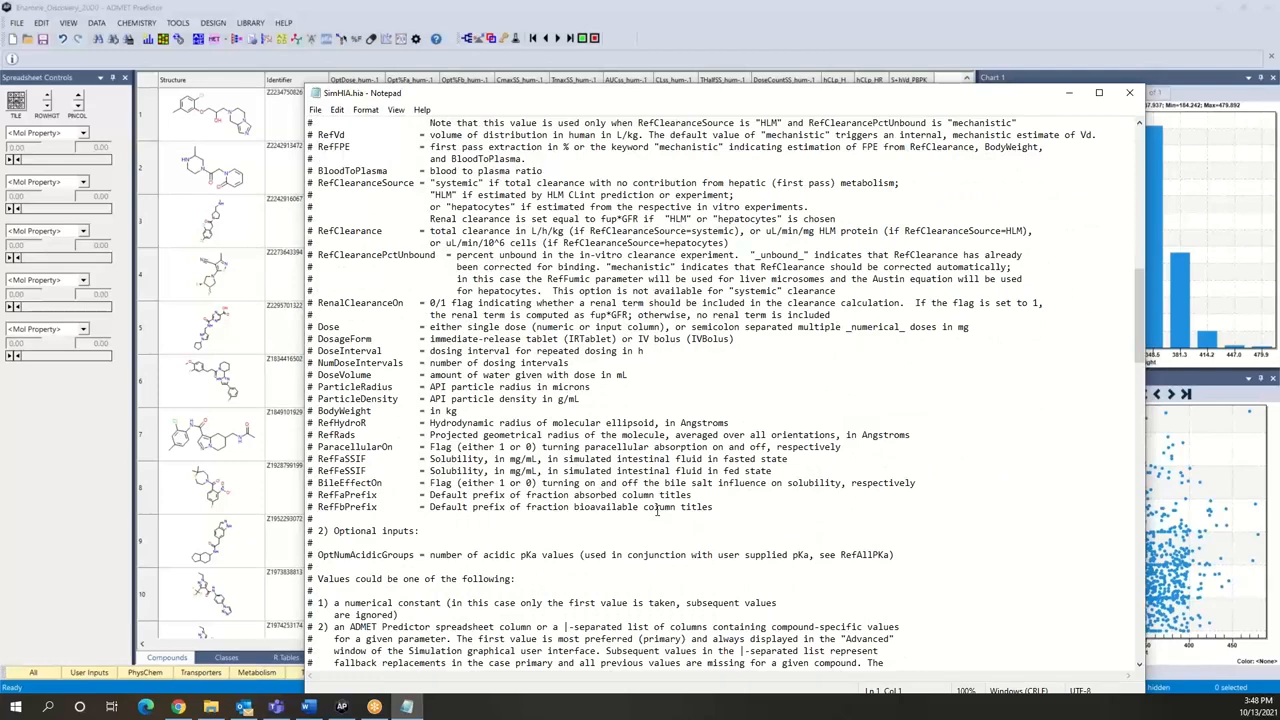
scroll(610, 492, down, 4)
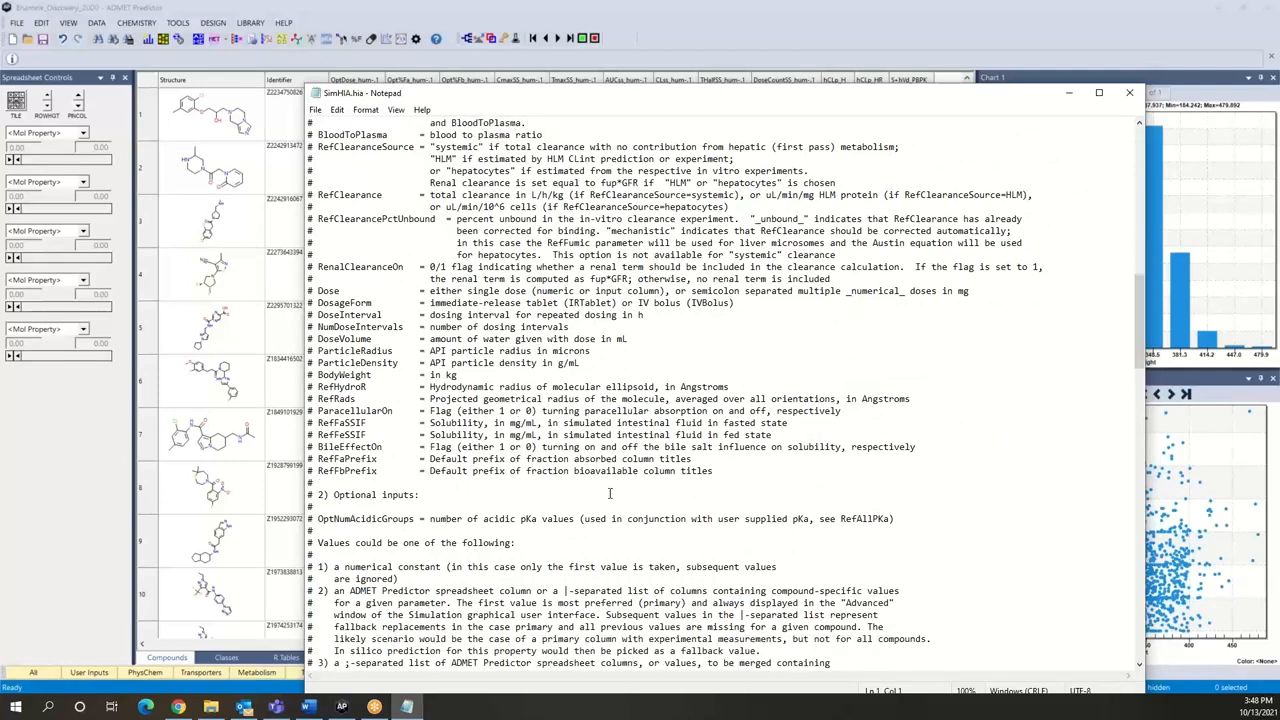
scroll(609, 492, down, 9)
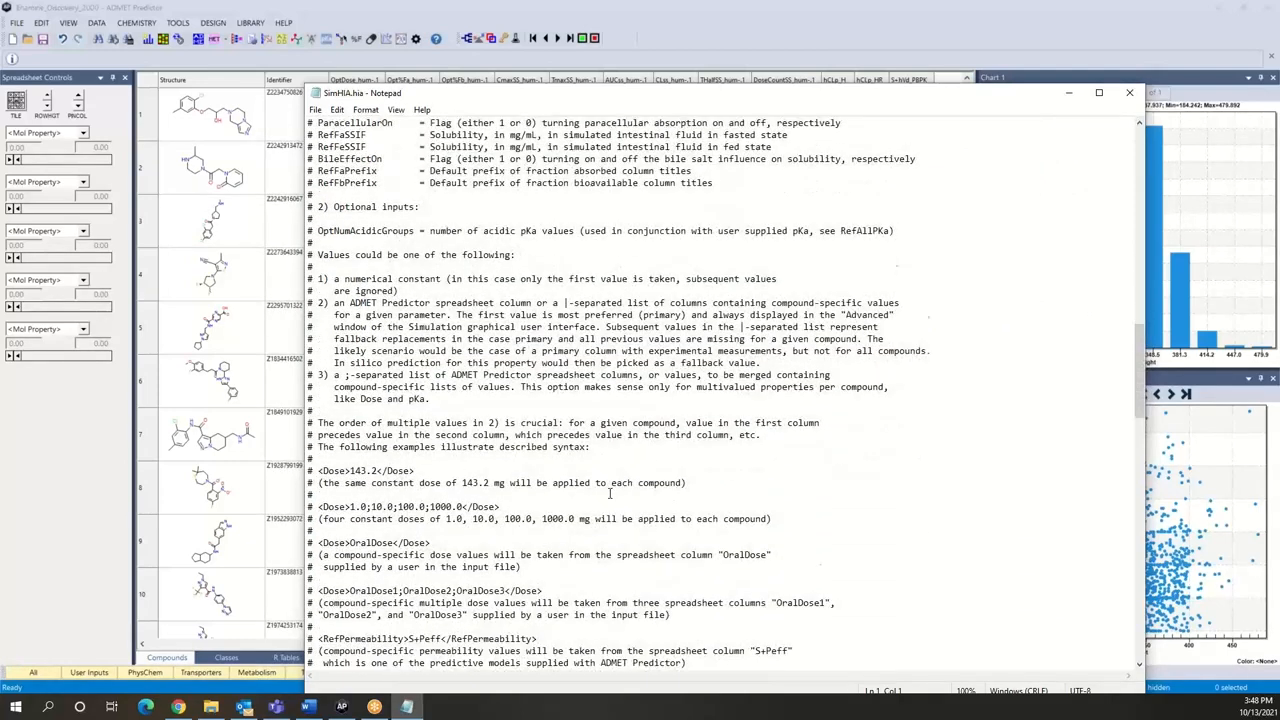
Step: Examine the tagged parameter mappings in SimHIA.hia, from the ACAT file reference through the dosing settings, and close the file
scroll(609, 492, down, 20)
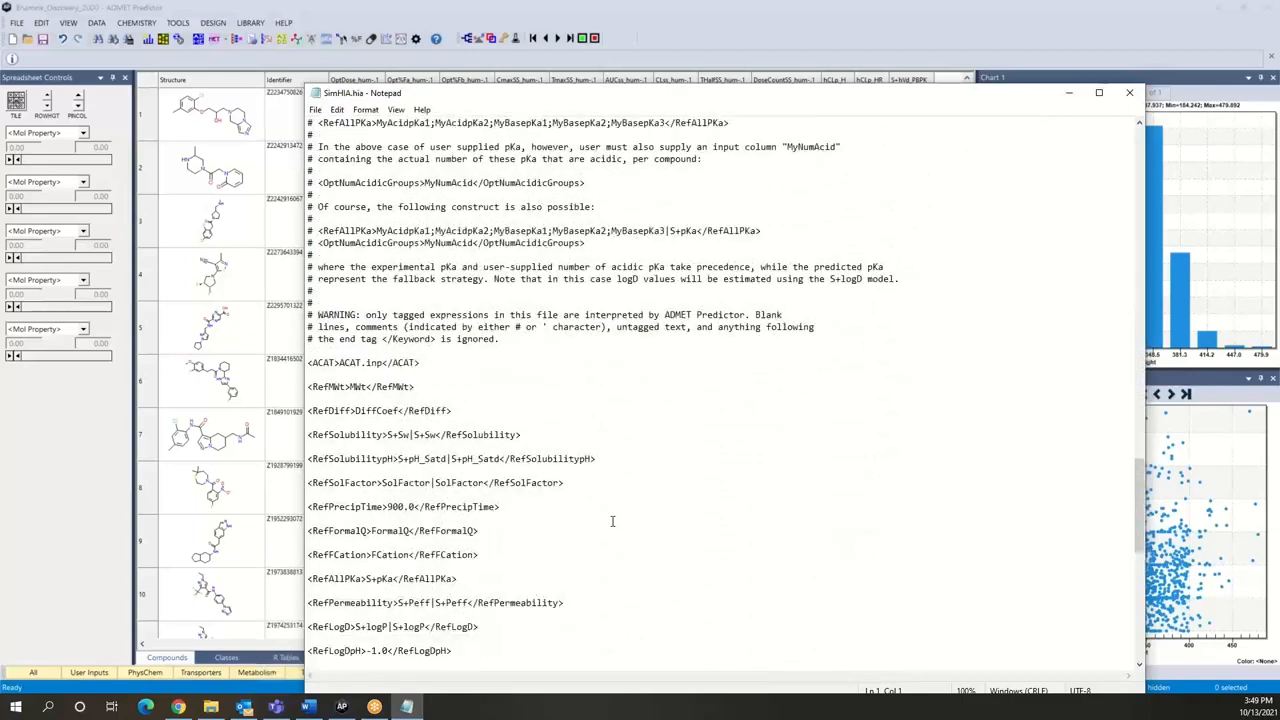
scroll(612, 520, down, 3)
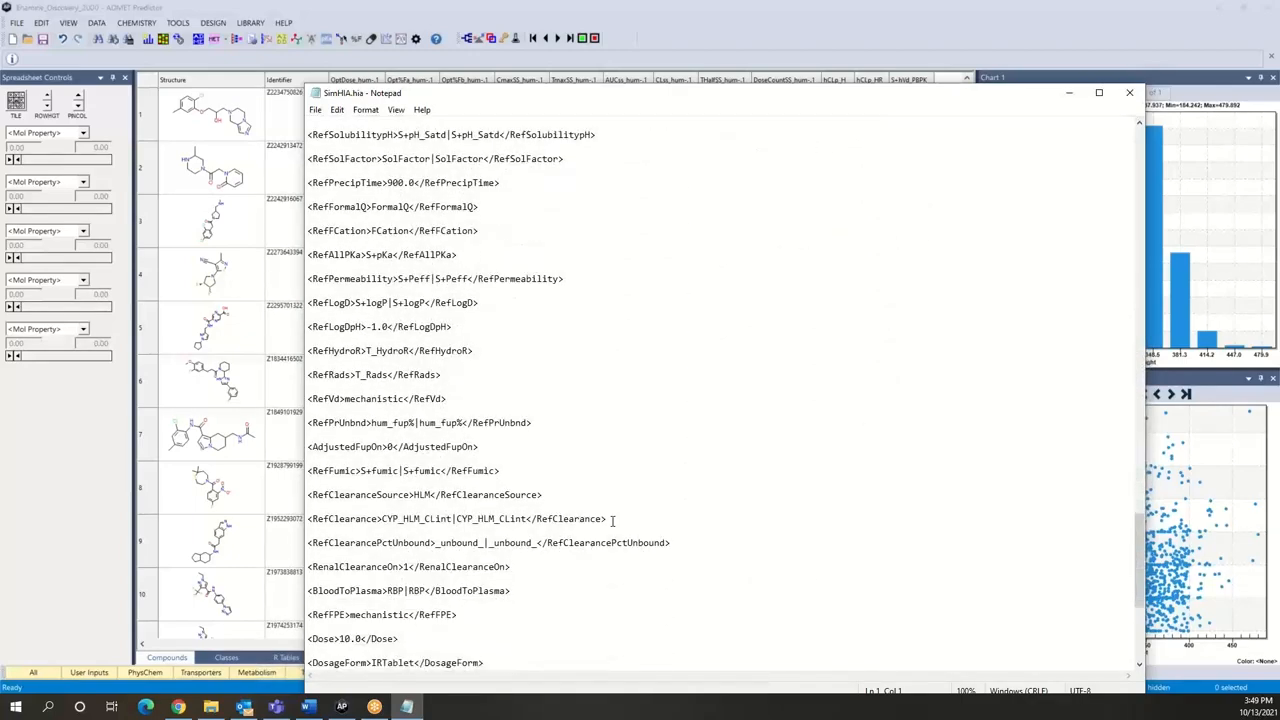
scroll(612, 520, down, 3)
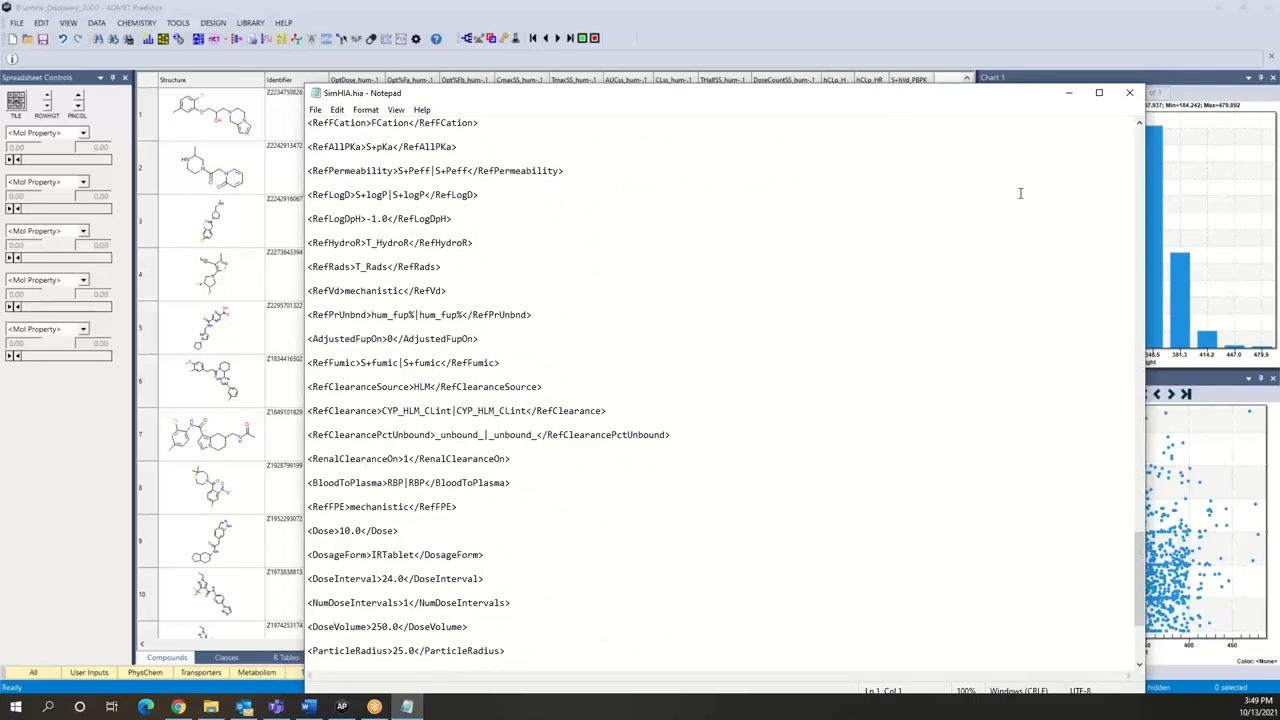
click(1133, 94)
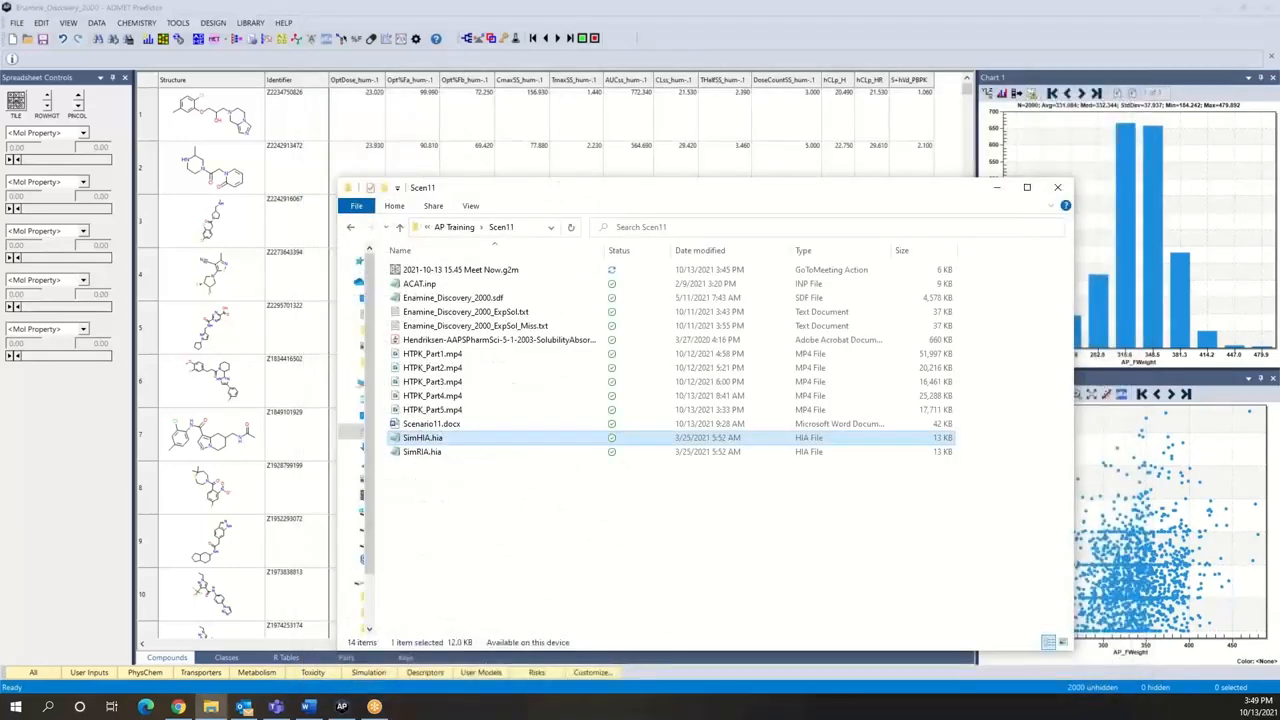